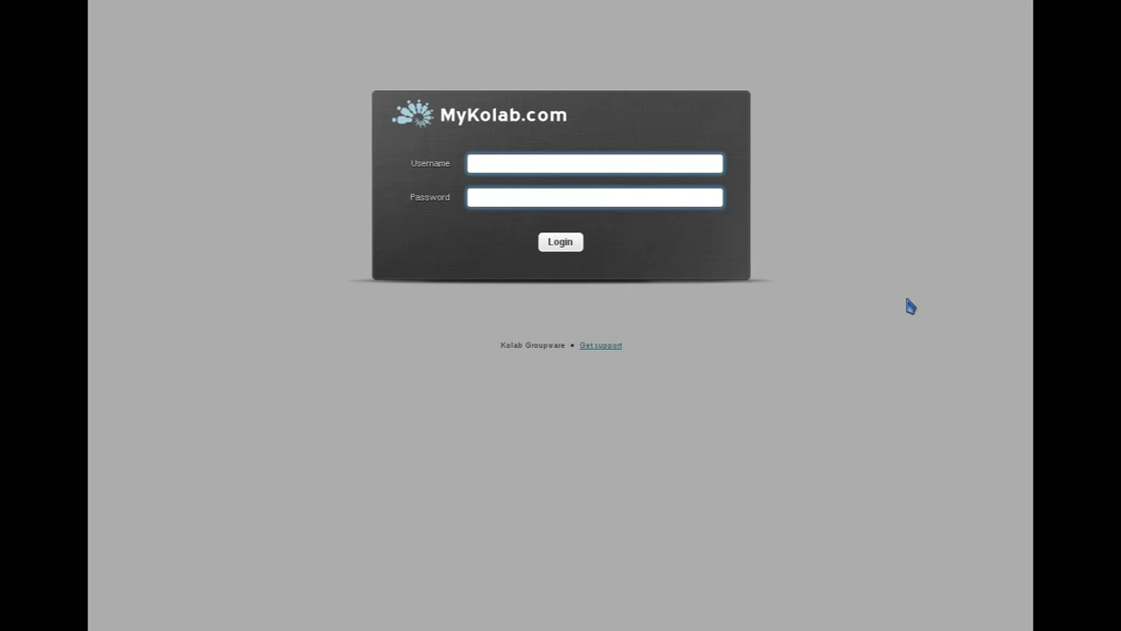
Step: Enter the account username and password on the MyKolab.com login page
{"action": "left_click", "coordinate": [630, 162]}
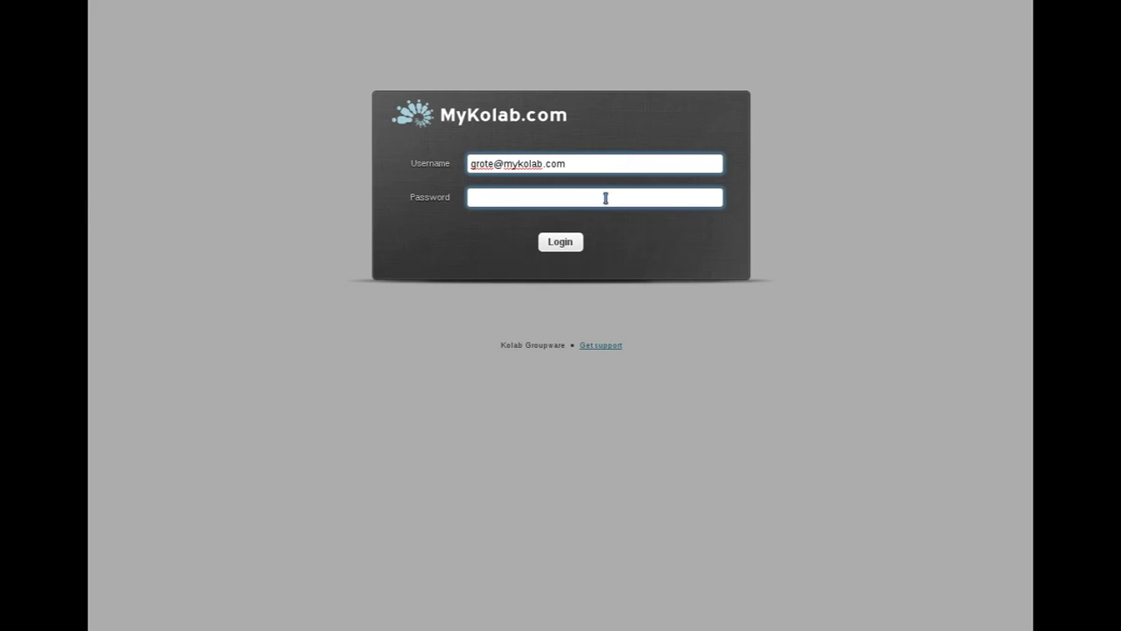
{"action": "left_click", "coordinate": [605, 198]}
{"action": "type", "text": "••••••••"}
Step: Log in, open the '2nd test' message and mark it as unread
{"action": "left_click", "coordinate": [561, 243]}
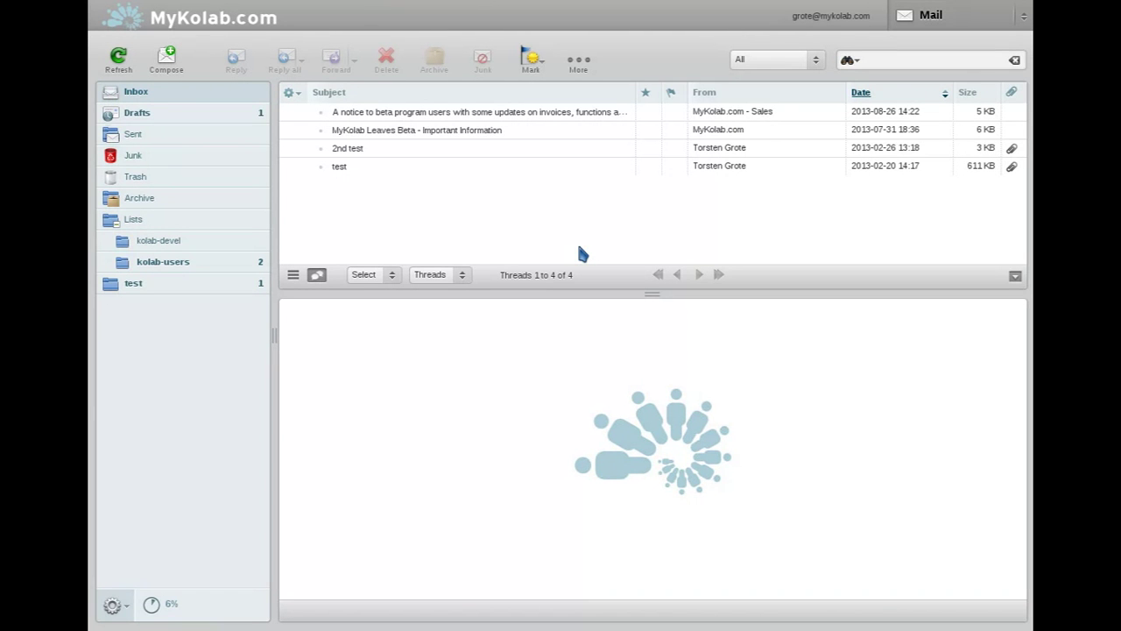
{"action": "left_click", "coordinate": [531, 154]}
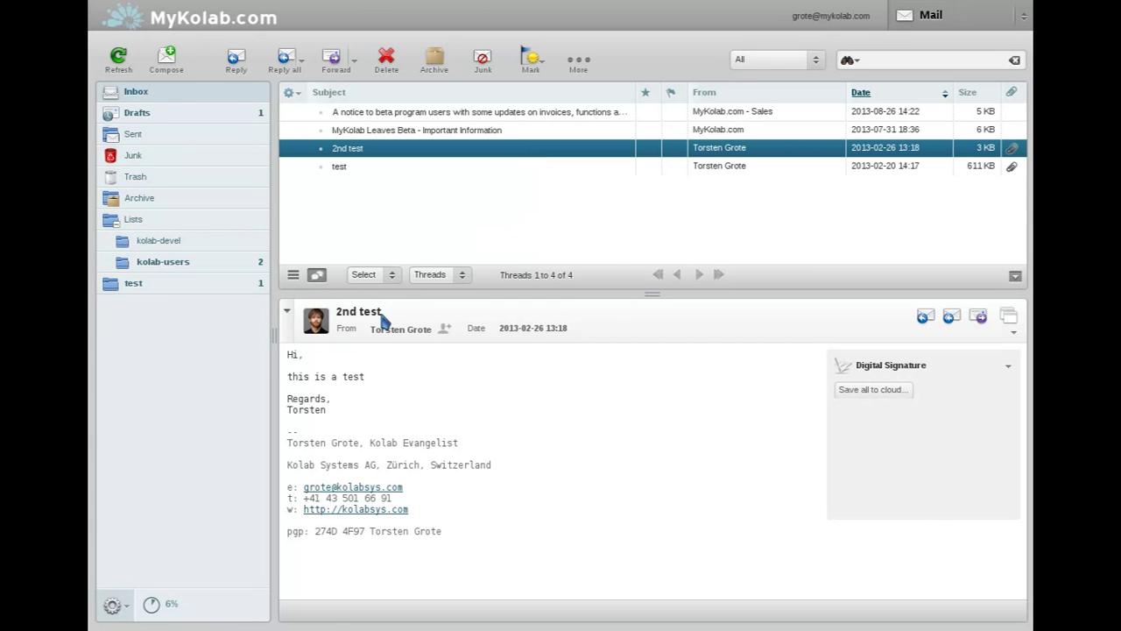
{"action": "left_click", "coordinate": [646, 148]}
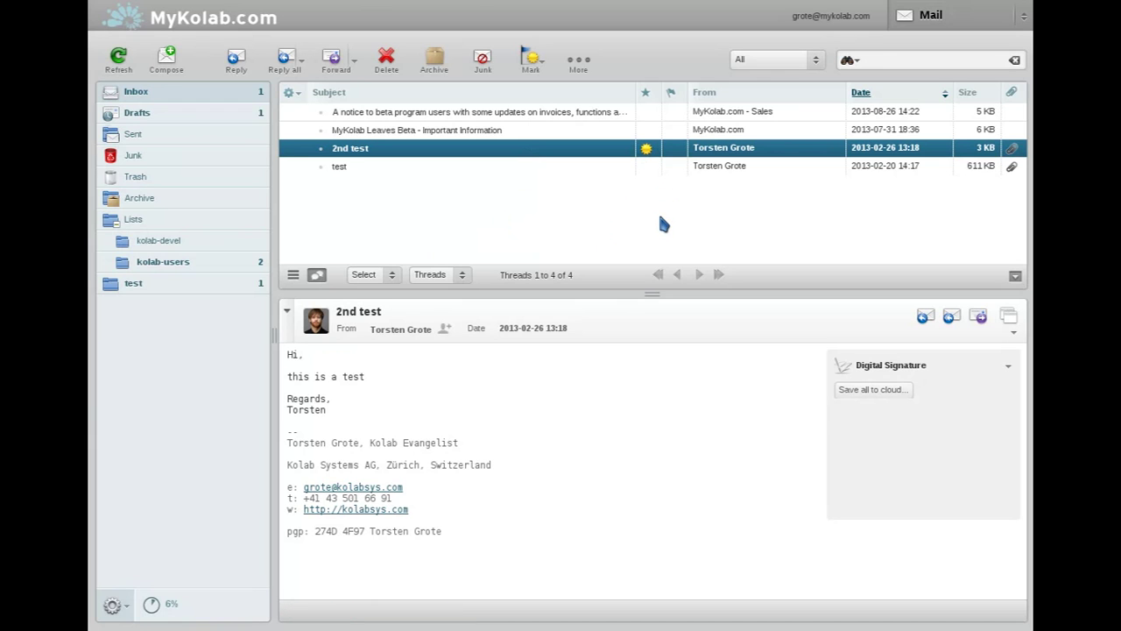
{"action": "left_click", "coordinate": [968, 20]}
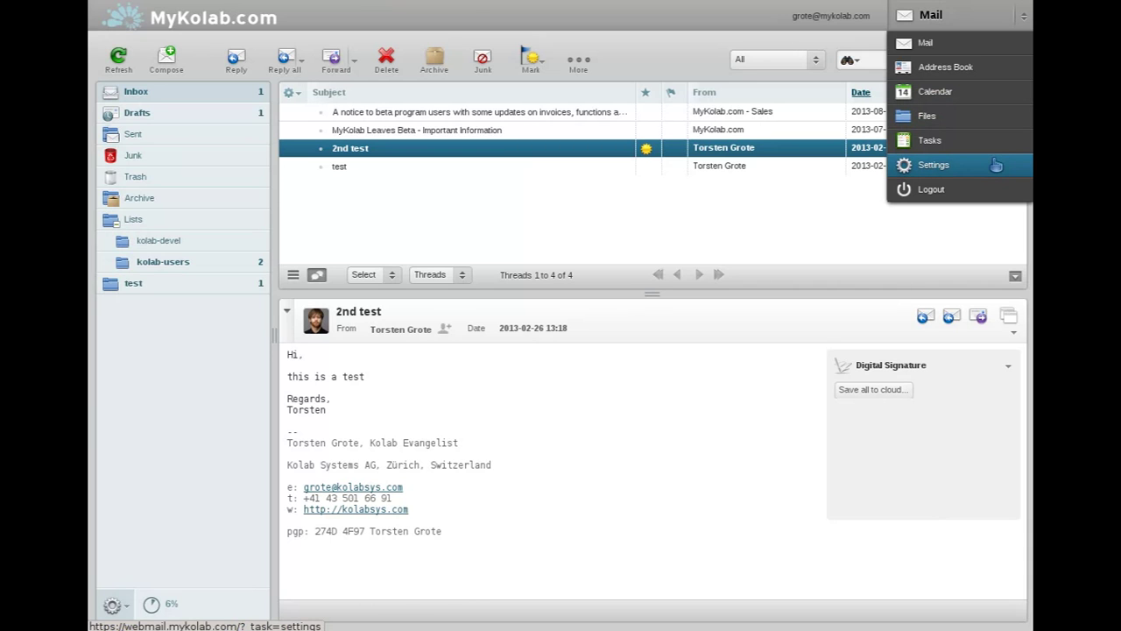
Step: In Calendar, display the Default Calendar's iCal and CalDAV URLs, then close the dialog
{"action": "left_click", "coordinate": [989, 93]}
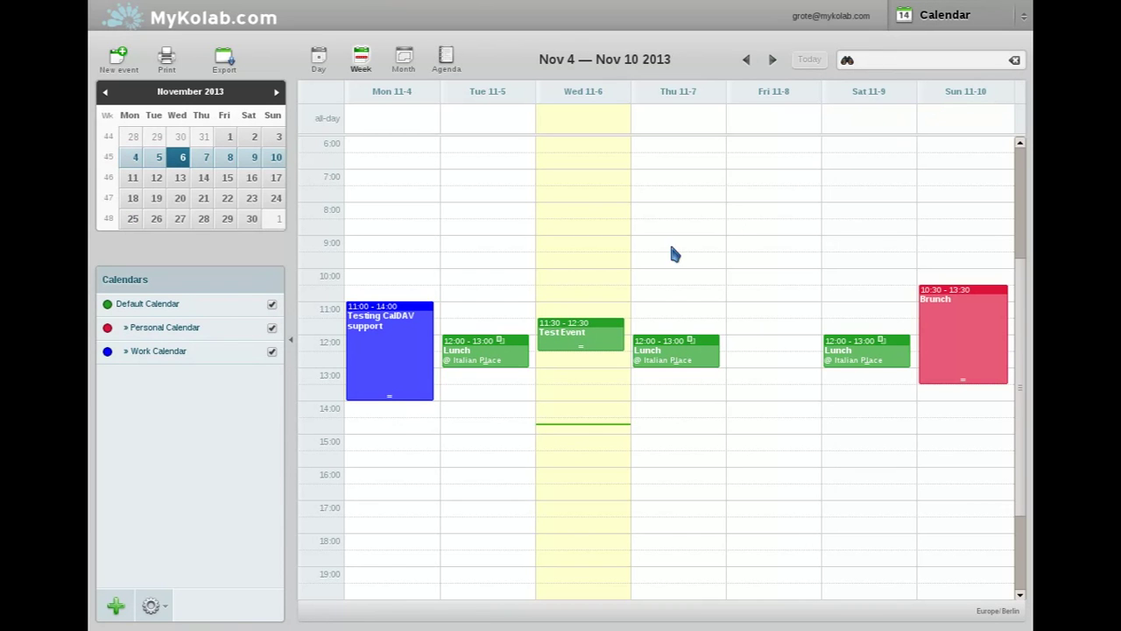
{"action": "left_click", "coordinate": [202, 302]}
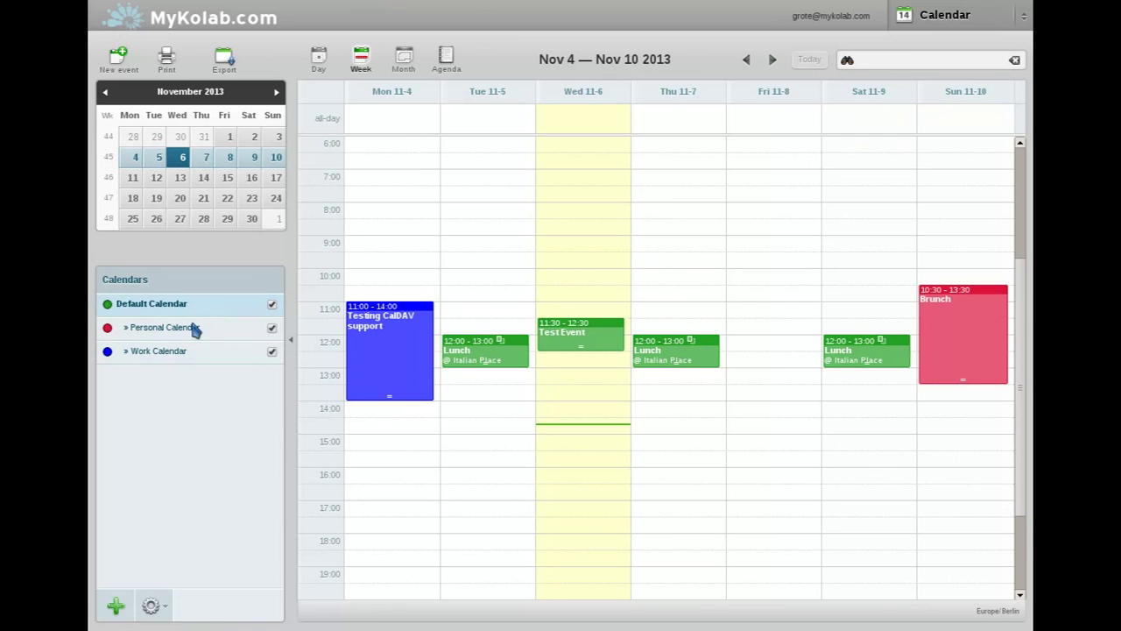
{"action": "left_click", "coordinate": [150, 605]}
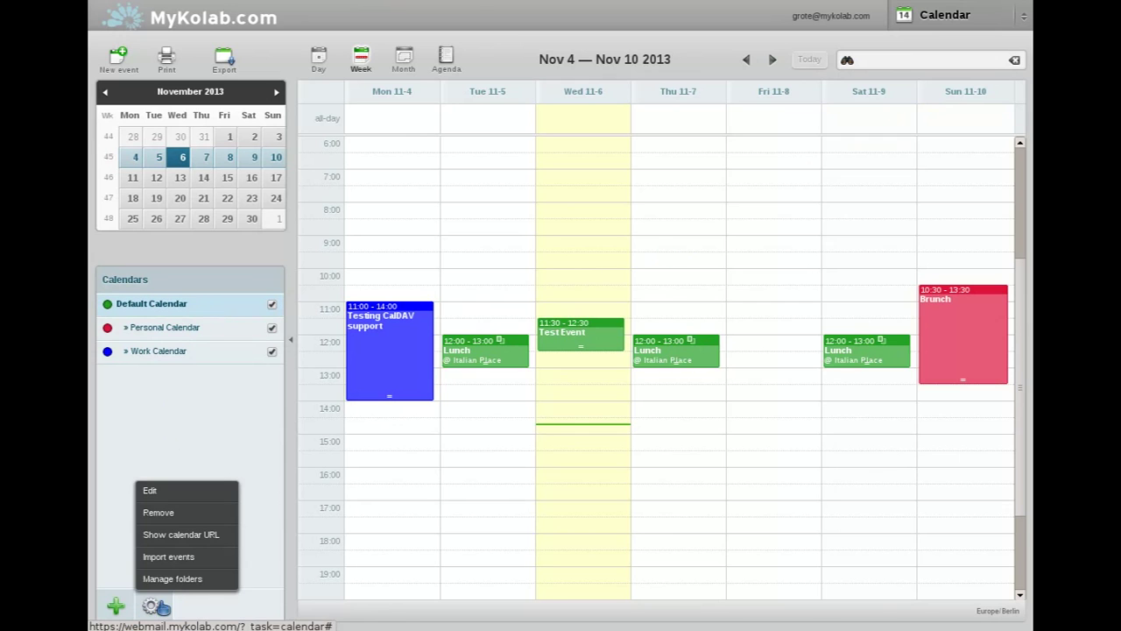
{"action": "left_click", "coordinate": [229, 535]}
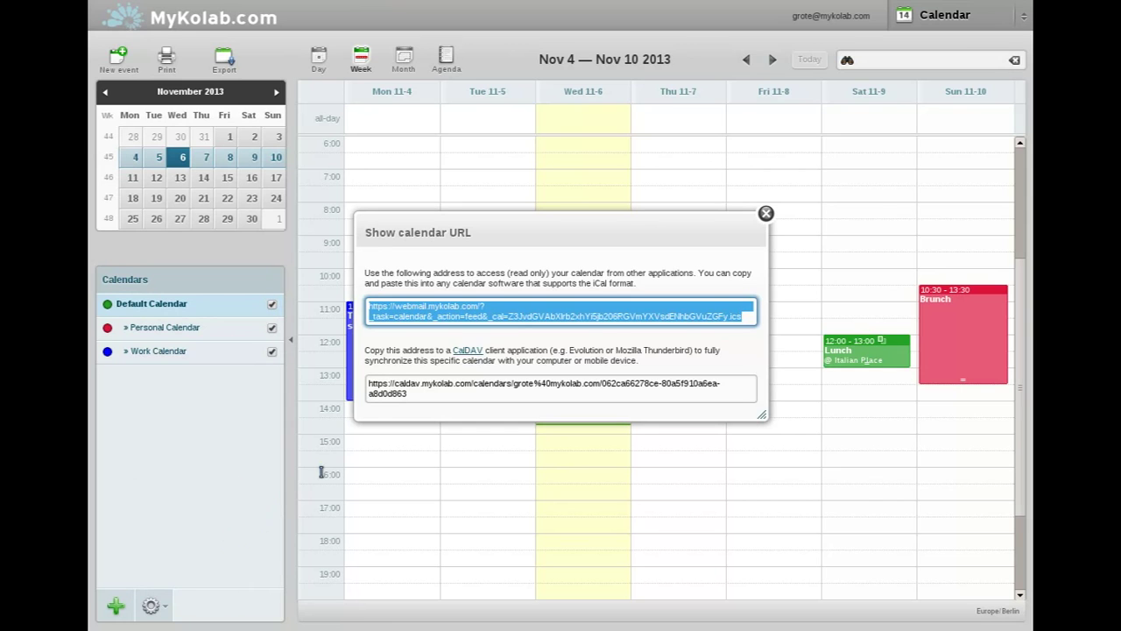
{"action": "left_click_drag", "start_coordinate": [451, 351], "coordinate": [551, 351]}
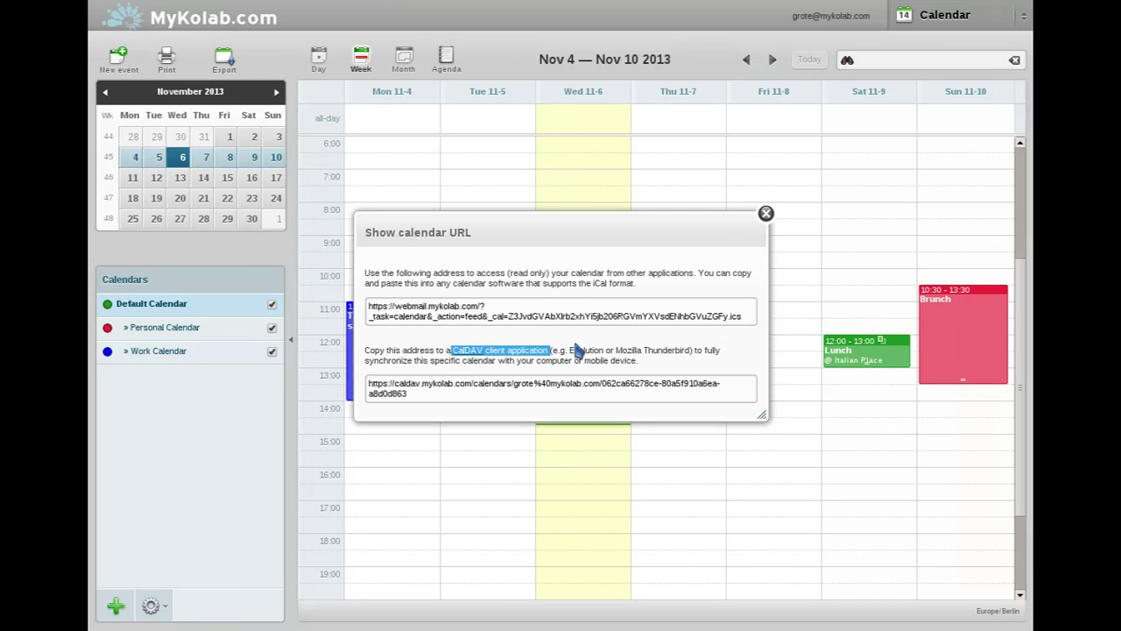
{"action": "left_click_drag", "start_coordinate": [690, 229], "coordinate": [774, 241]}
{"action": "left_click", "coordinate": [849, 227]}
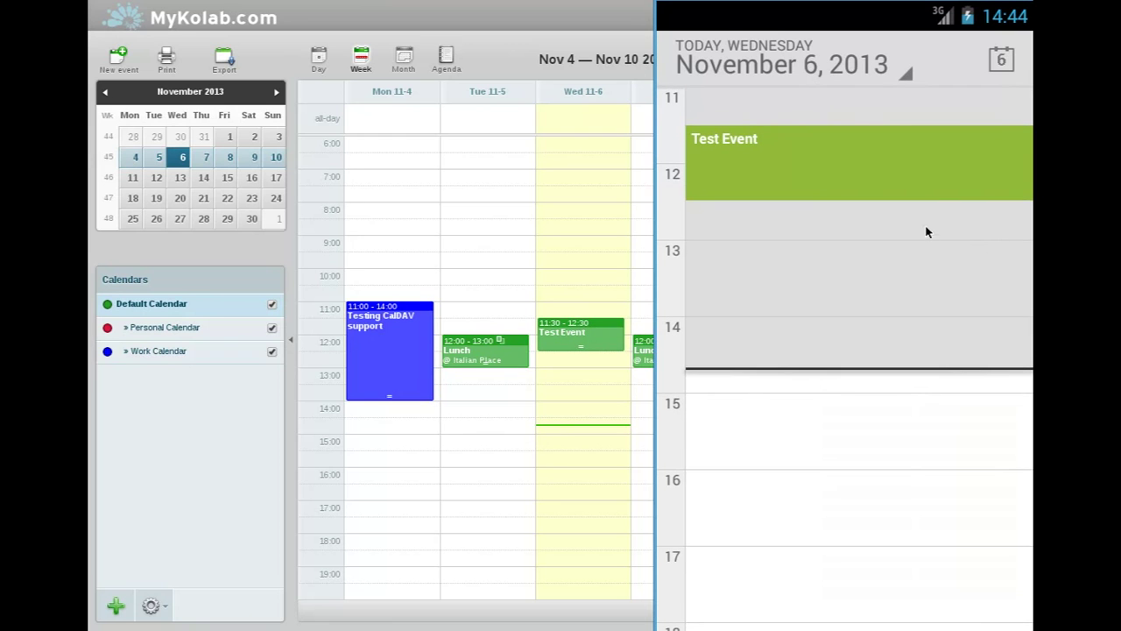
{"action": "left_click_drag", "start_coordinate": [684, 337], "coordinate": [978, 352]}
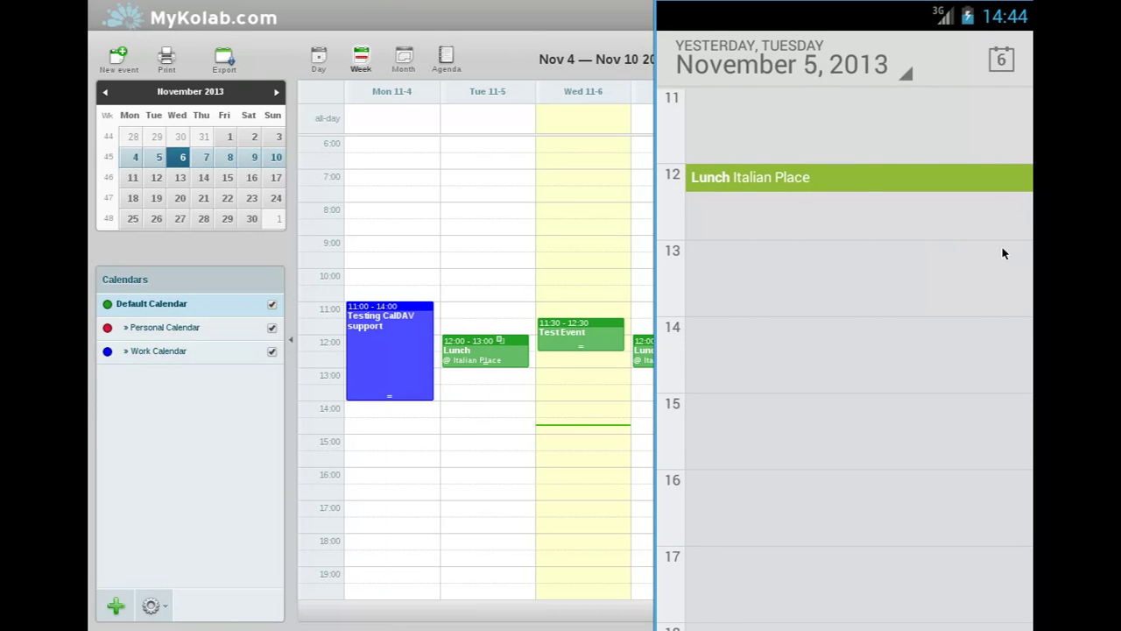
{"action": "left_click_drag", "start_coordinate": [987, 254], "coordinate": [646, 268]}
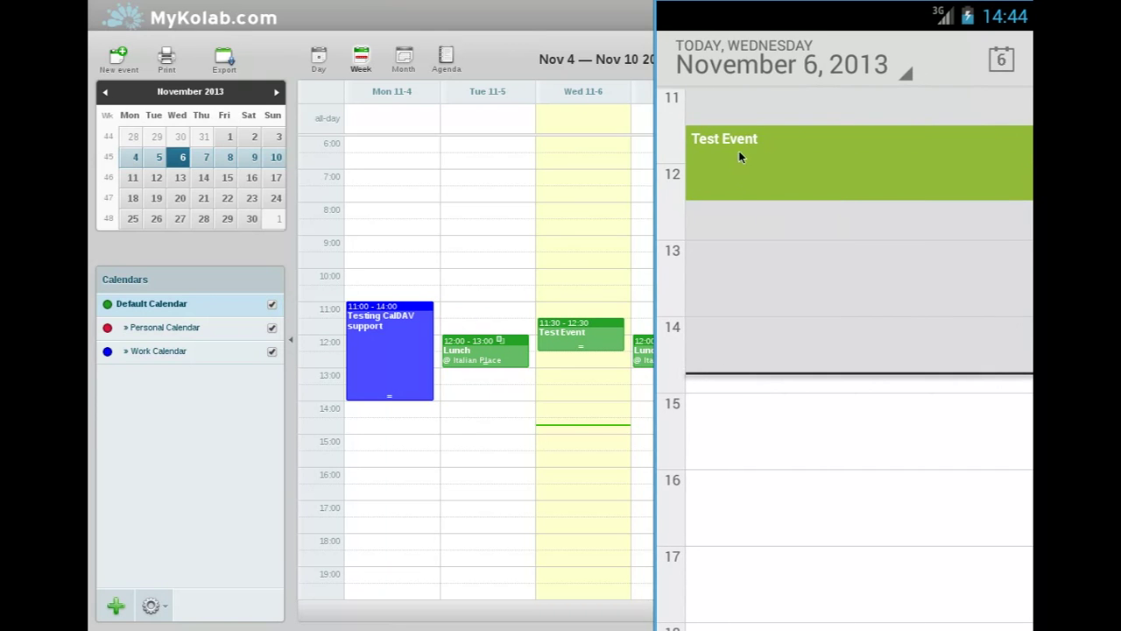
{"action": "left_click", "coordinate": [519, 70]}
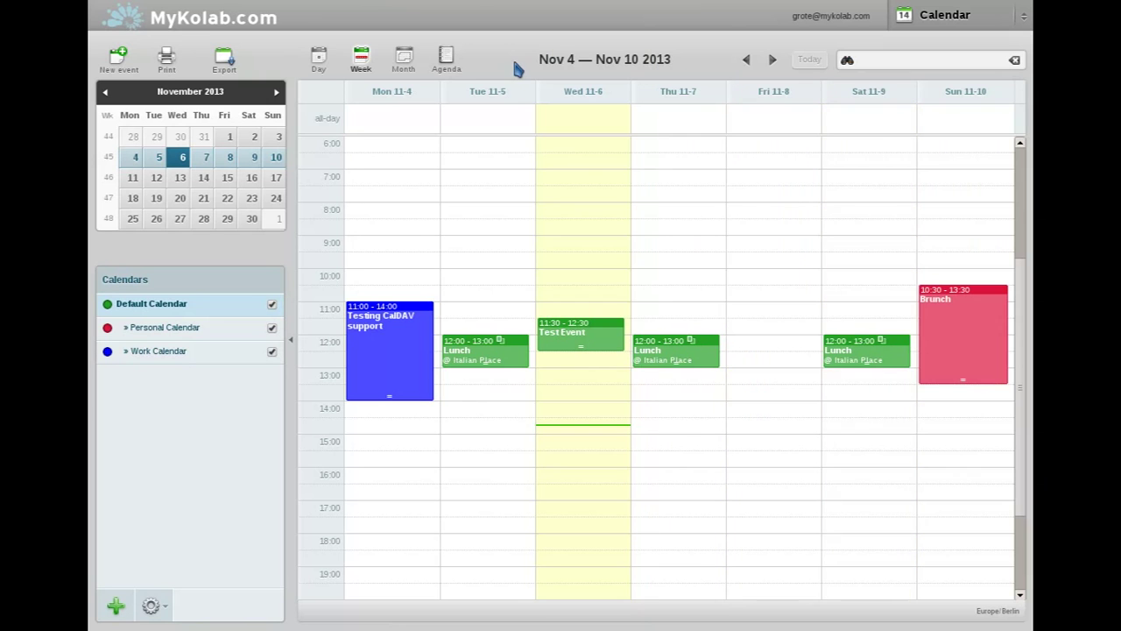
Step: Create a 'Screencast' event at location 'Office' on Wednesday at 14:00 in the Default Calendar
{"action": "left_click", "coordinate": [540, 412]}
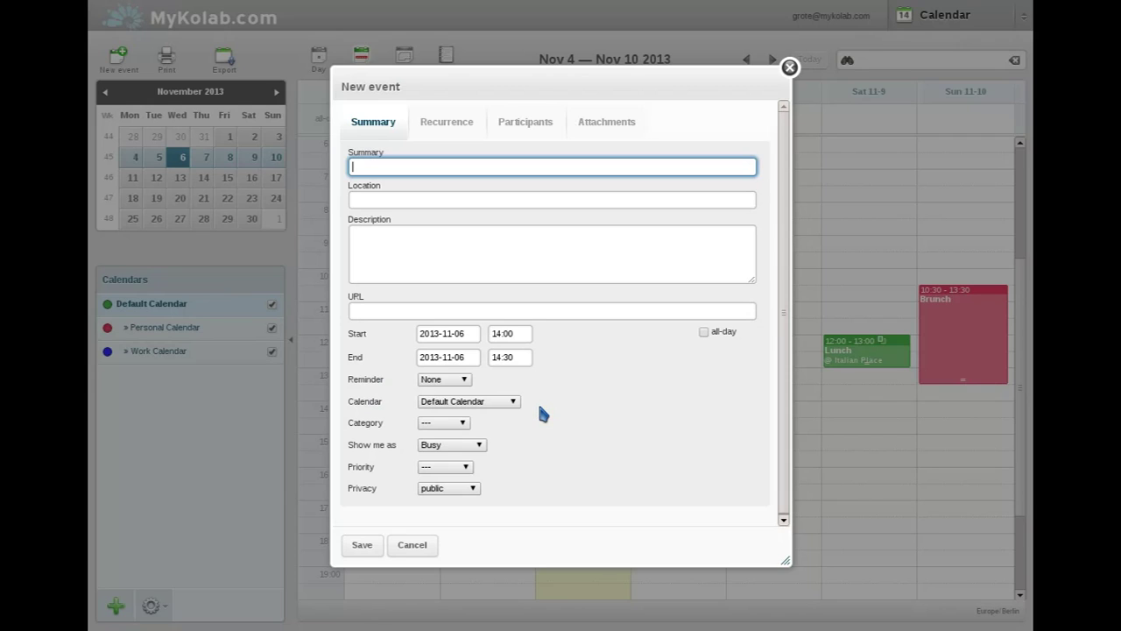
{"action": "type", "text": "Screencast"}
{"action": "left_click", "coordinate": [430, 198]}
{"action": "type", "text": "Office"}
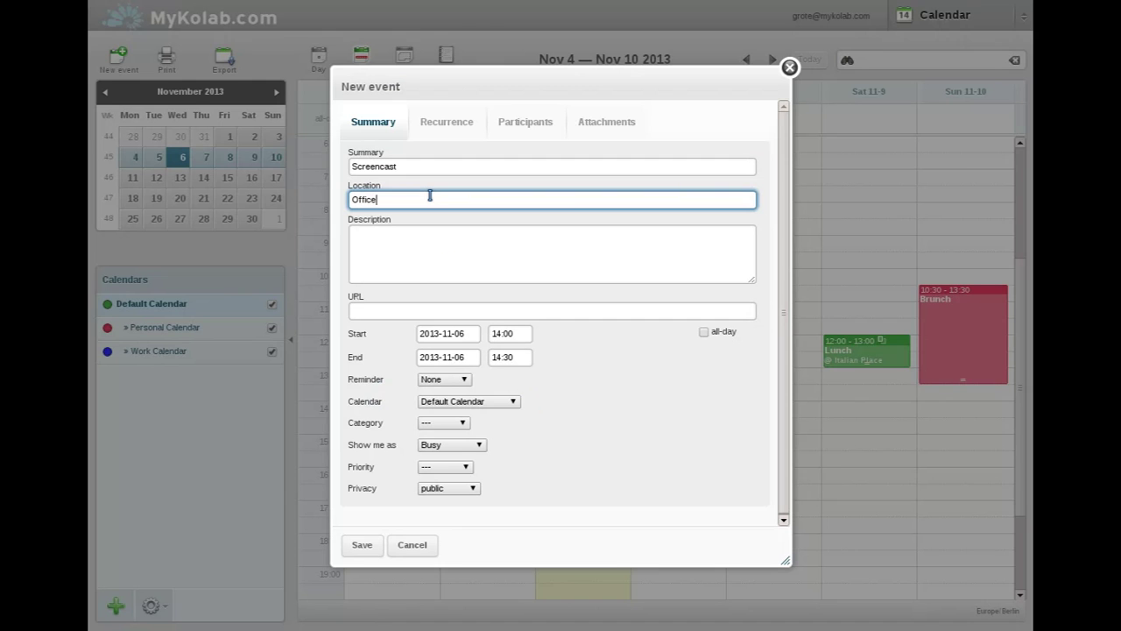
{"action": "left_click", "coordinate": [514, 400]}
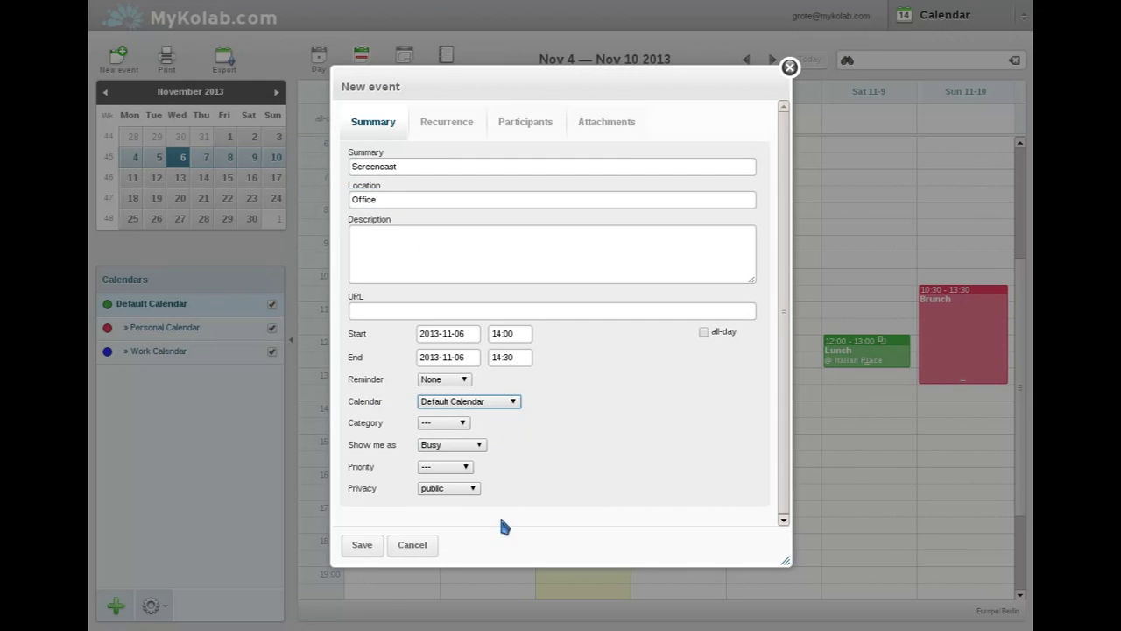
{"action": "left_click", "coordinate": [375, 548]}
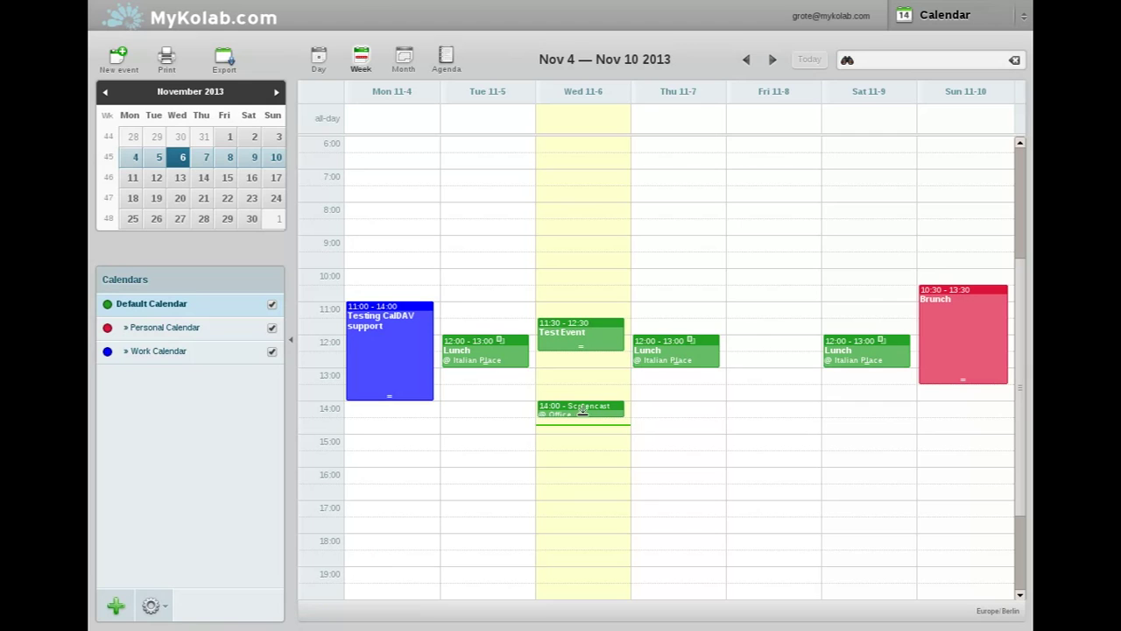
Step: Stretch Screencast to end at 16:00 and refresh the Android calendar to sync it
{"action": "left_click_drag", "start_coordinate": [595, 410], "coordinate": [606, 466]}
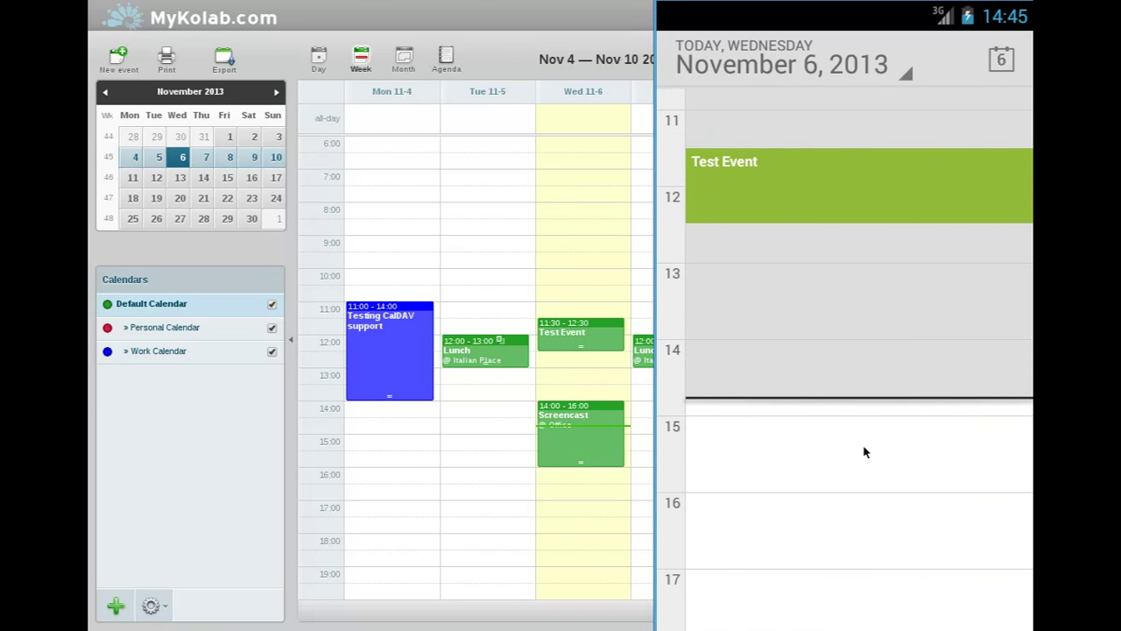
{"action": "key", "text": "F2"}
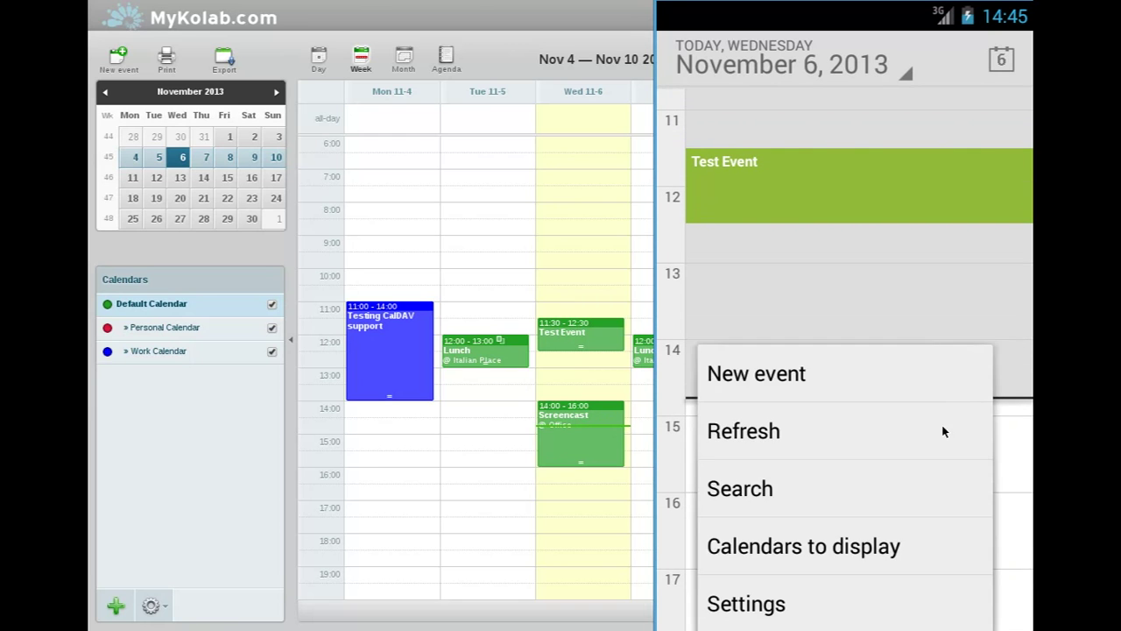
{"action": "left_click", "coordinate": [895, 433]}
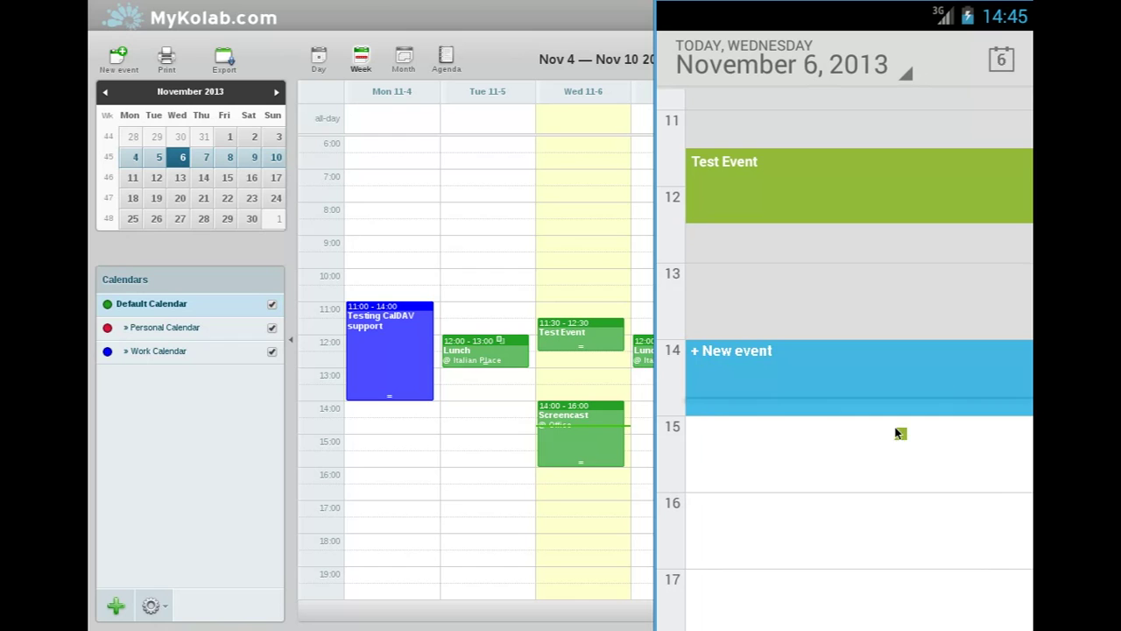
{"action": "left_click", "coordinate": [881, 248]}
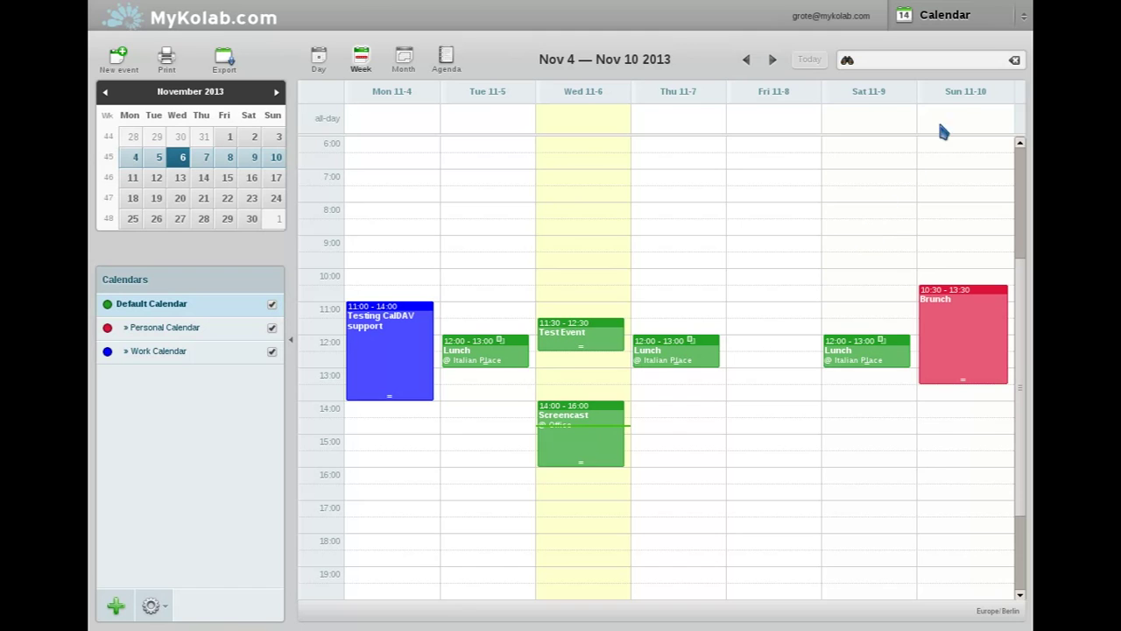
Step: Switch from Calendar to the Files section using the task menu
{"action": "left_click", "coordinate": [998, 15]}
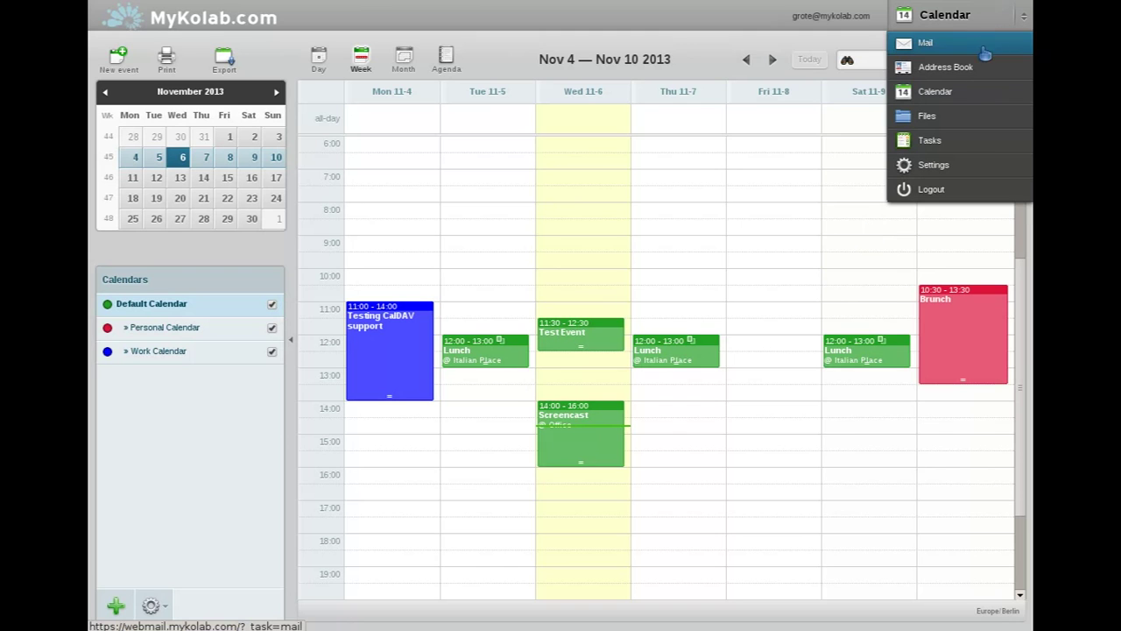
{"action": "left_click", "coordinate": [968, 128]}
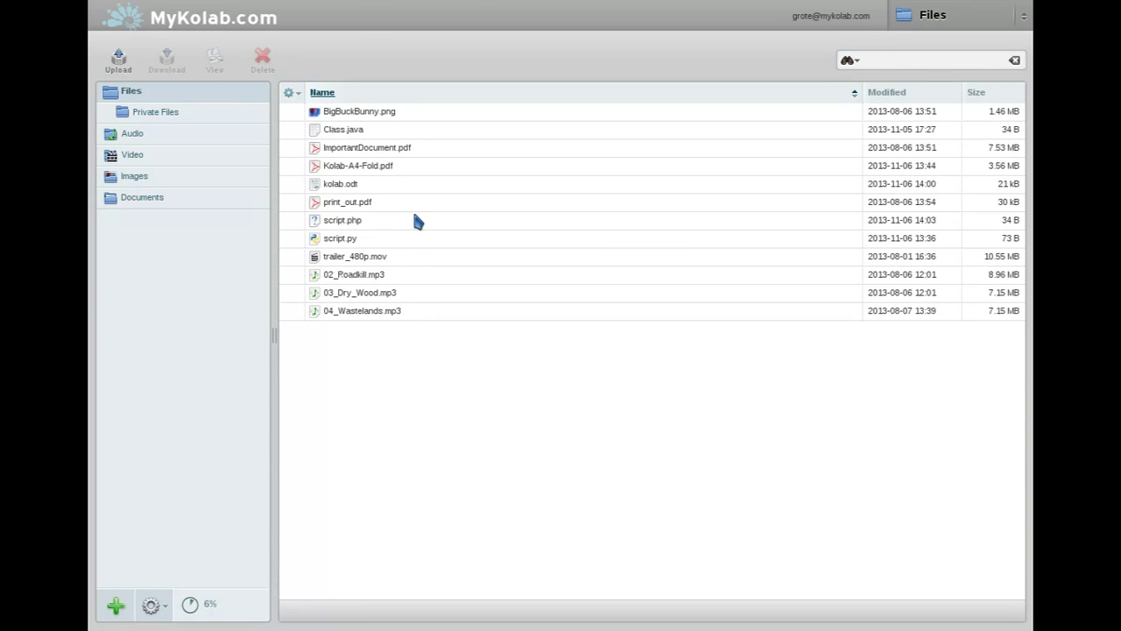
Step: Try sorting files by name, modification date and size, ending with name ascending
{"action": "left_click", "coordinate": [346, 101]}
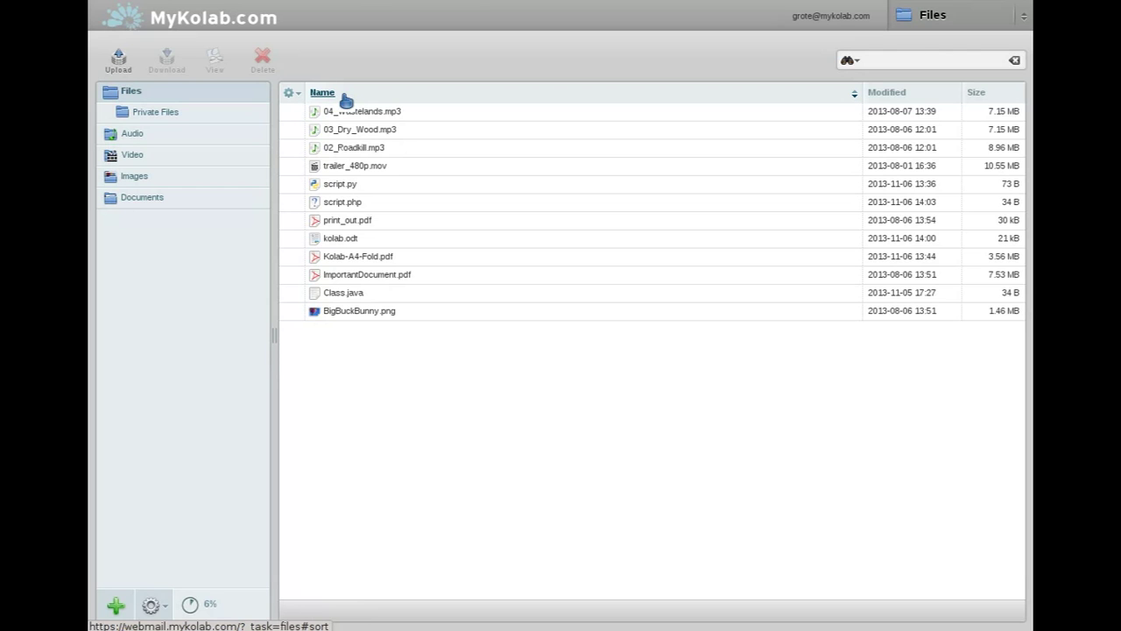
{"action": "left_click", "coordinate": [346, 101]}
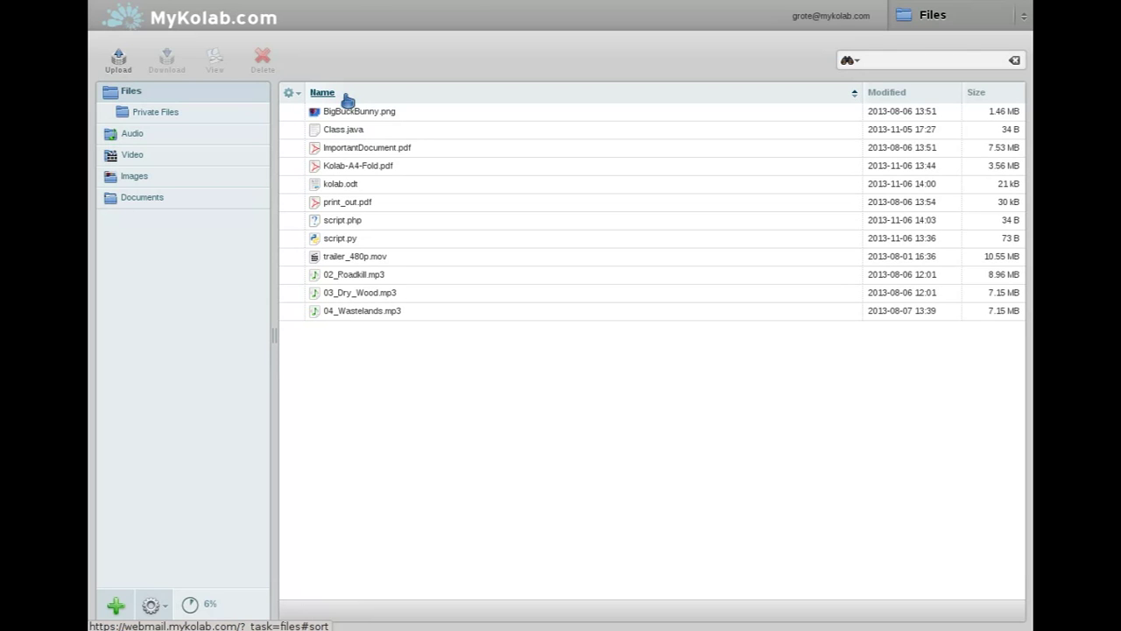
{"action": "left_click", "coordinate": [940, 98]}
{"action": "left_click", "coordinate": [940, 98]}
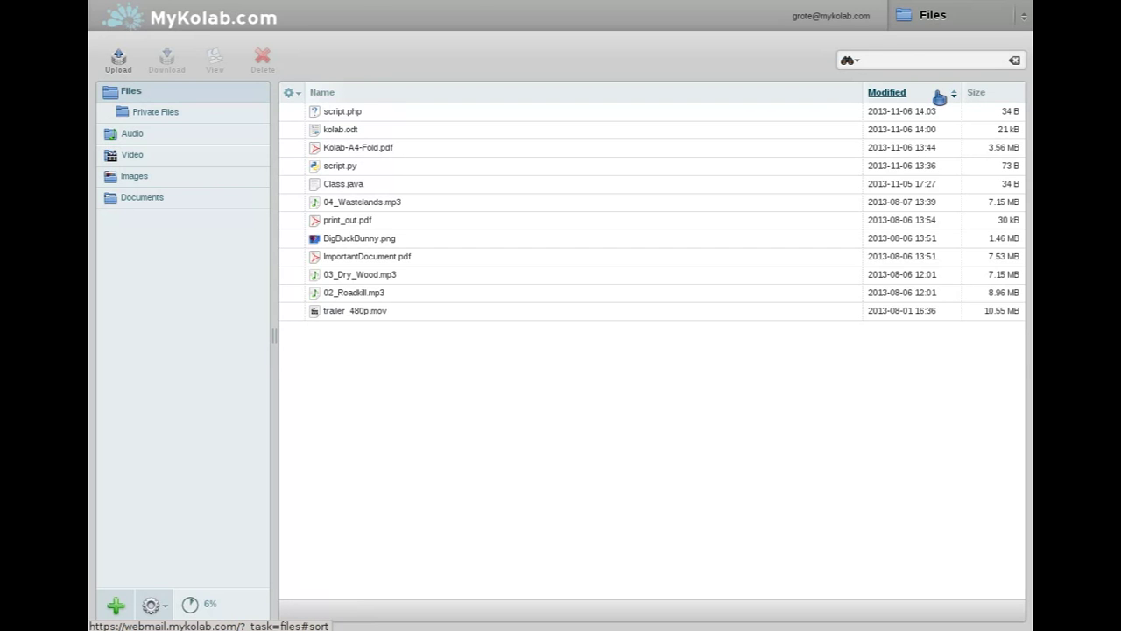
{"action": "left_click", "coordinate": [984, 98]}
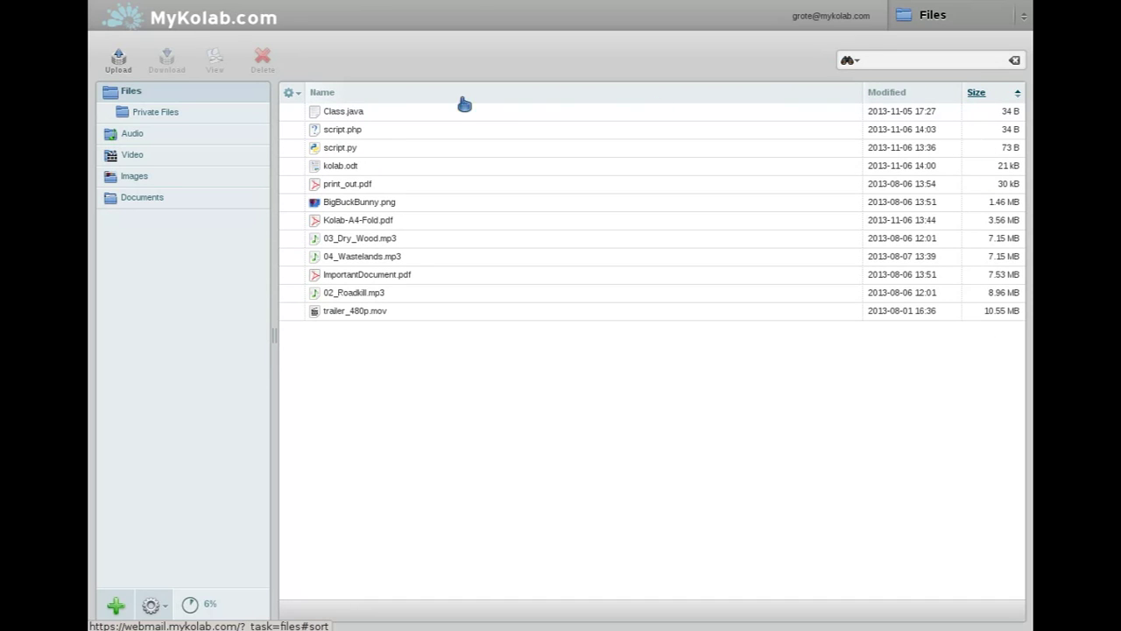
{"action": "left_click", "coordinate": [411, 98]}
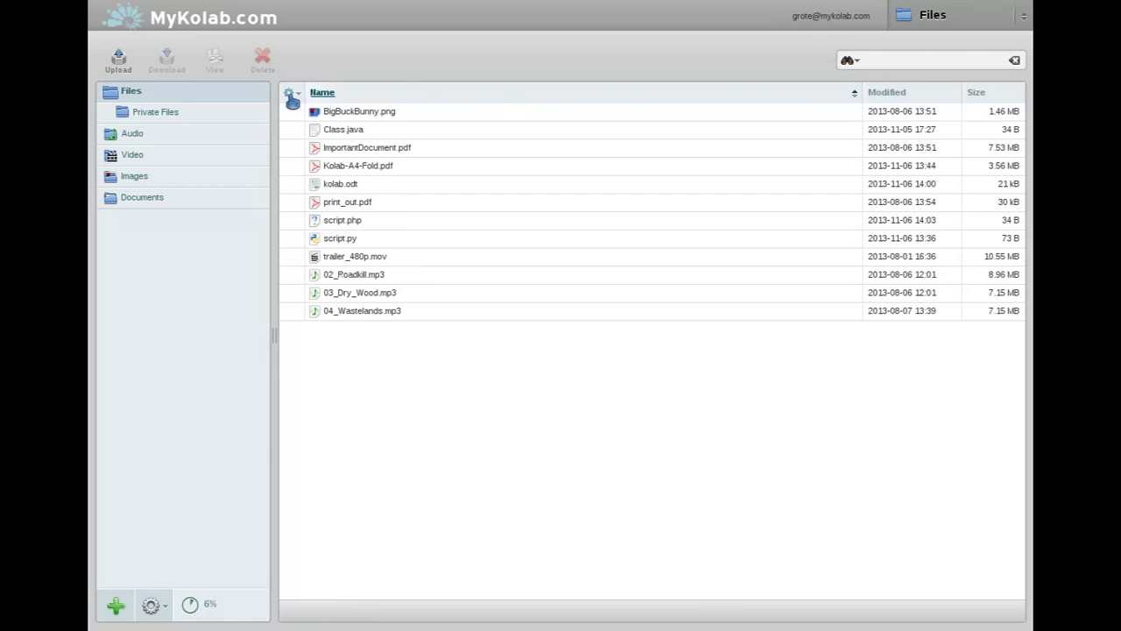
{"action": "left_click", "coordinate": [289, 93]}
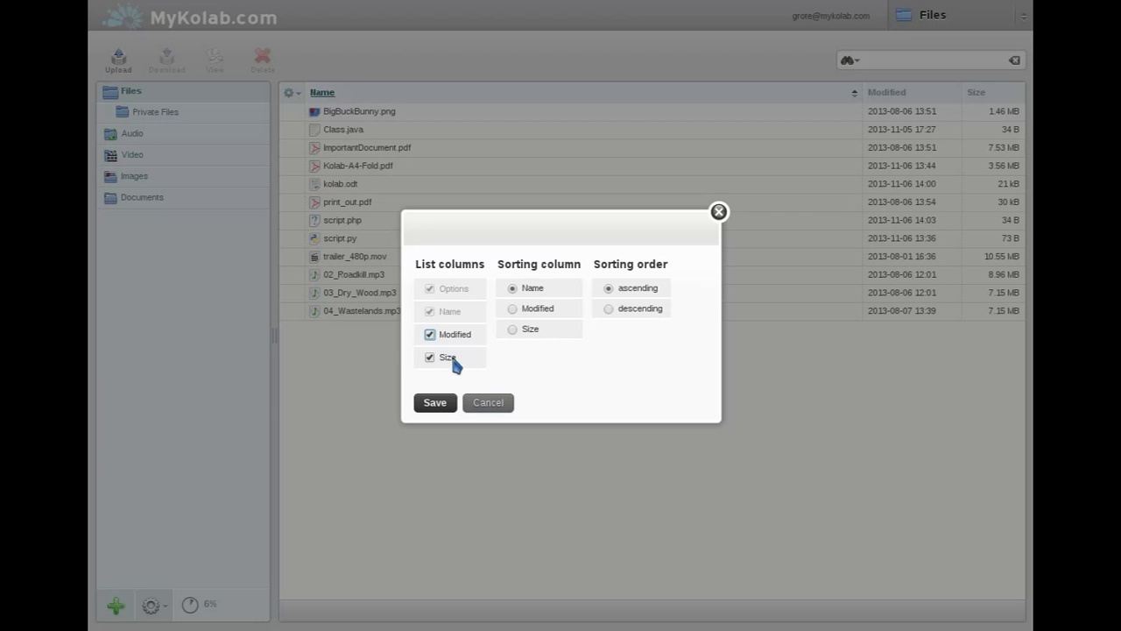
{"action": "left_click", "coordinate": [432, 406]}
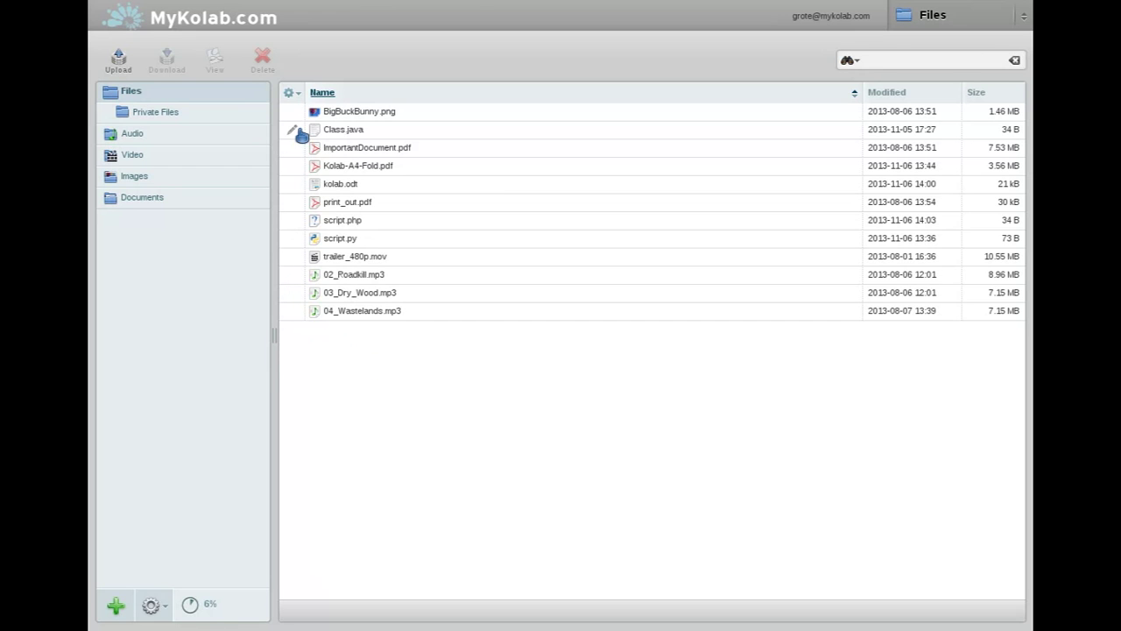
{"action": "left_click", "coordinate": [417, 121]}
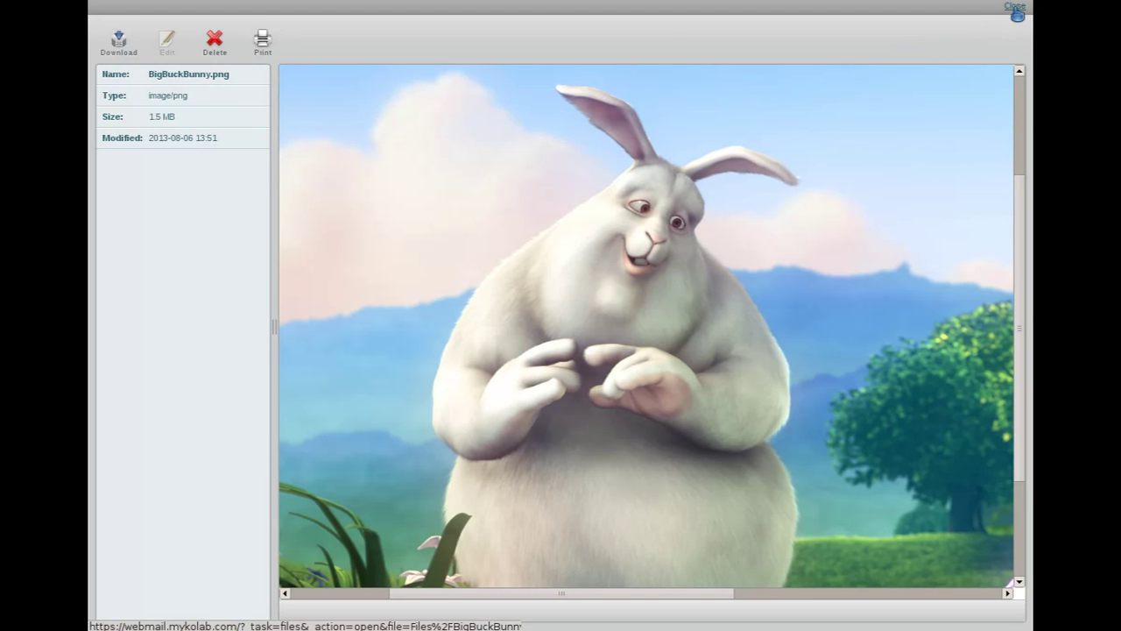
{"action": "left_click", "coordinate": [1014, 9]}
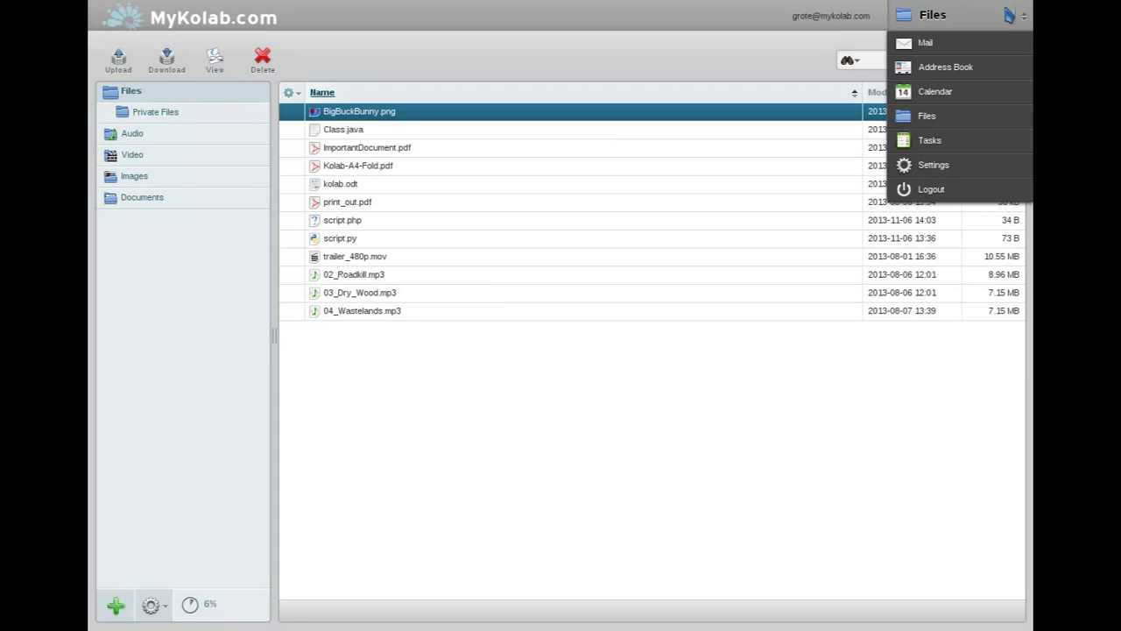
{"action": "left_click", "coordinate": [399, 167]}
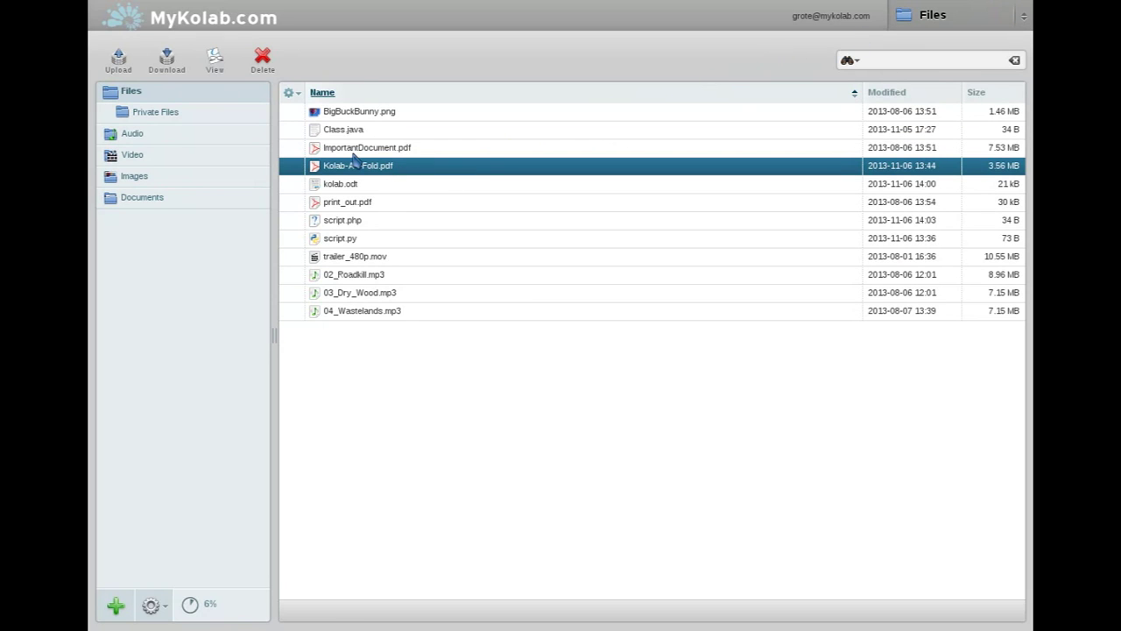
{"action": "left_click", "coordinate": [218, 63]}
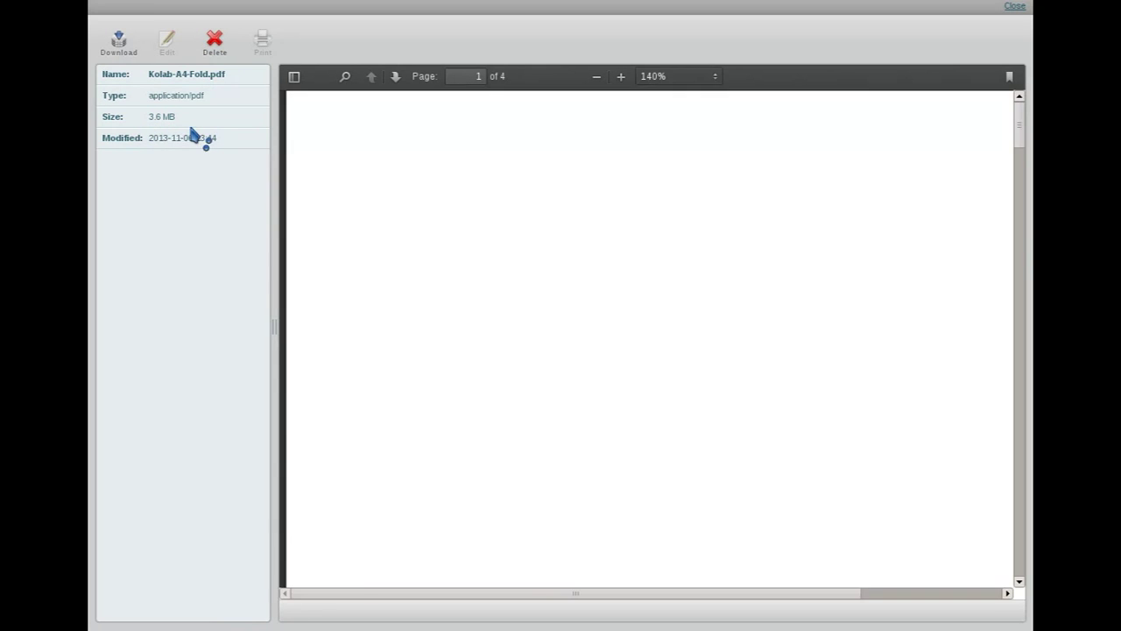
{"action": "left_click_drag", "start_coordinate": [620, 270], "coordinate": [975, 275]}
{"action": "left_click", "coordinate": [701, 77]}
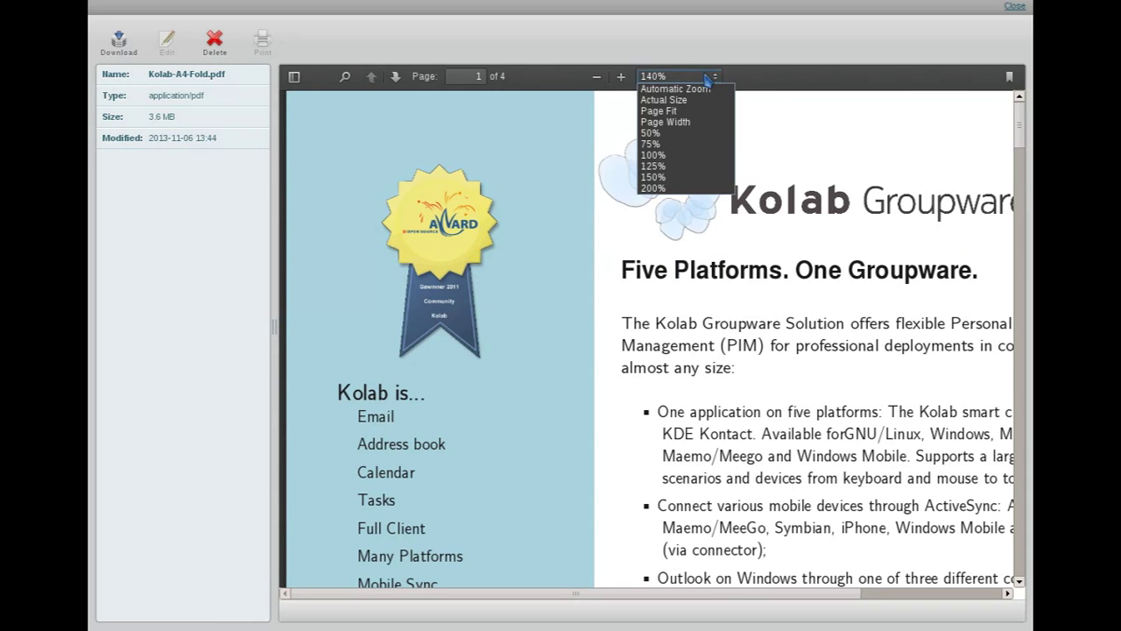
{"action": "left_click", "coordinate": [697, 99]}
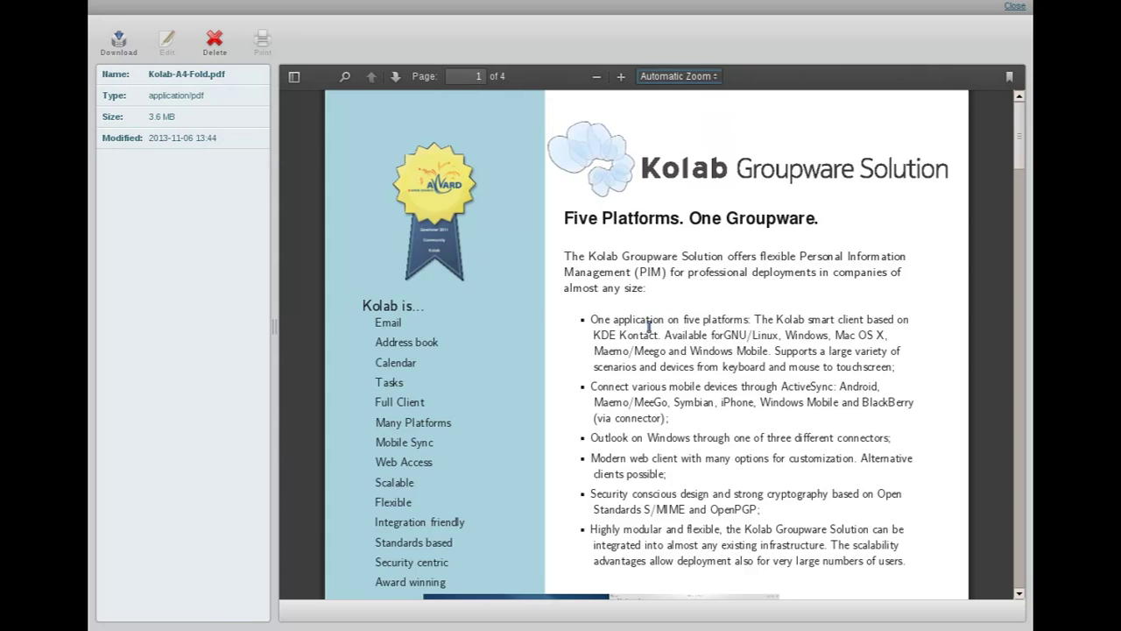
{"action": "scroll", "coordinate": [668, 228], "scroll_direction": "down", "scroll_amount": 4}
{"action": "scroll", "coordinate": [652, 333], "scroll_direction": "down", "scroll_amount": 3}
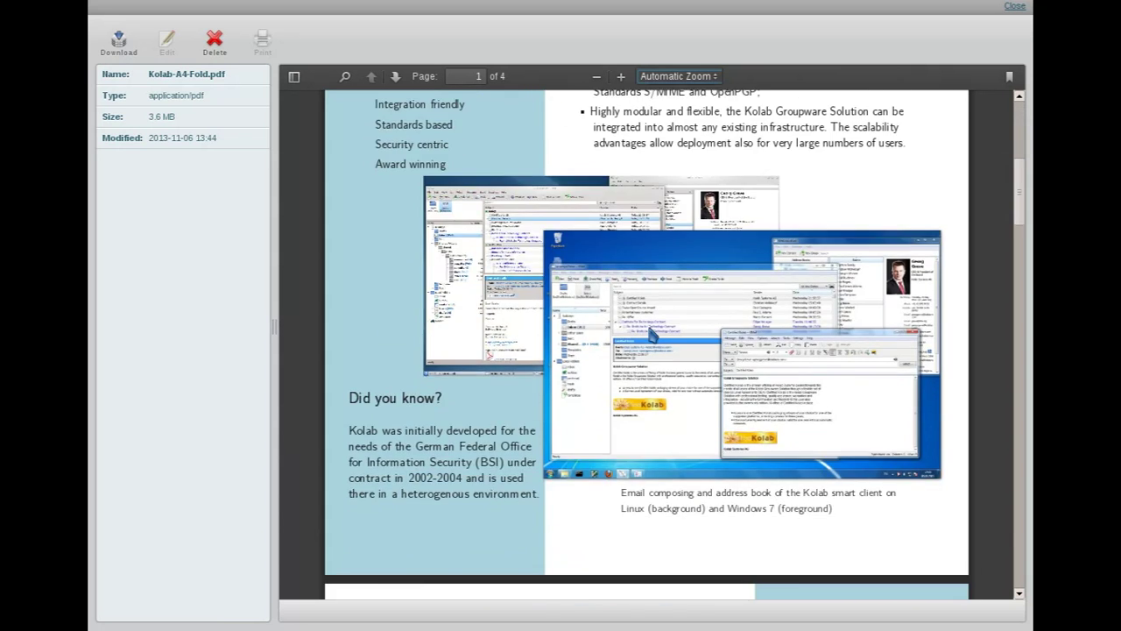
{"action": "scroll", "coordinate": [649, 327], "scroll_direction": "up", "scroll_amount": 10}
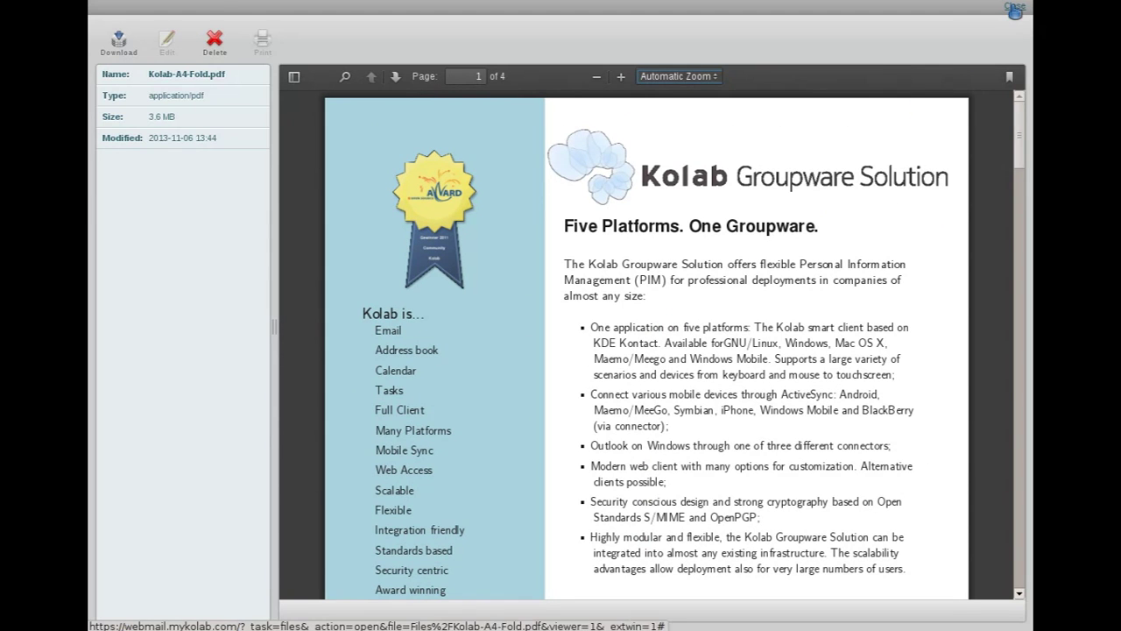
{"action": "left_click", "coordinate": [1015, 9]}
{"action": "mouse_move", "coordinate": [1014, 11]}
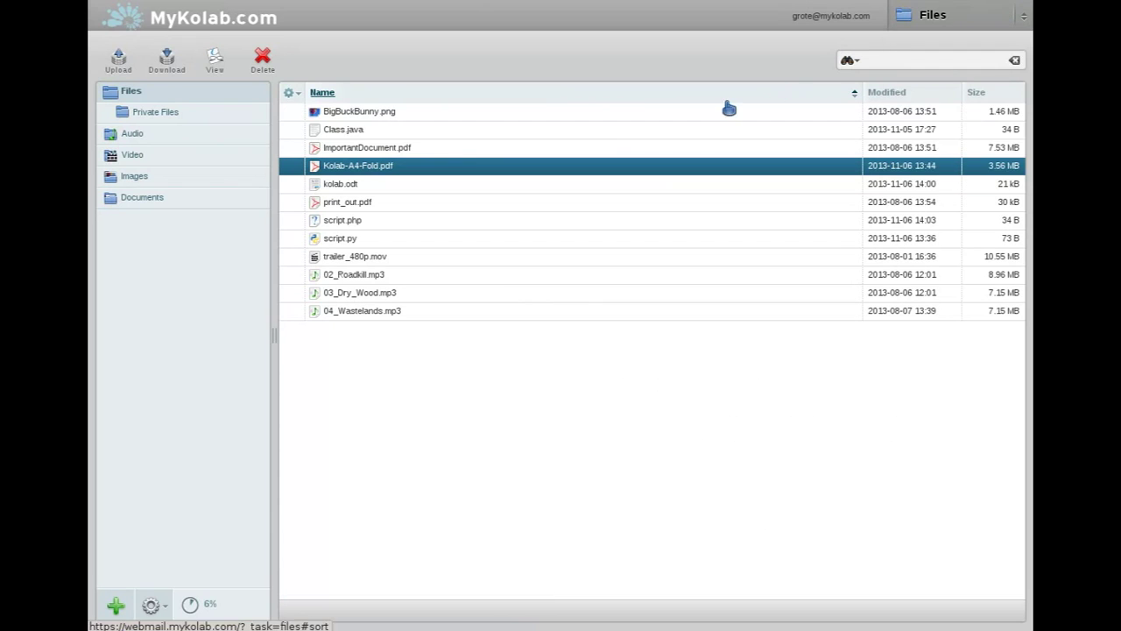
{"action": "left_click", "coordinate": [379, 185]}
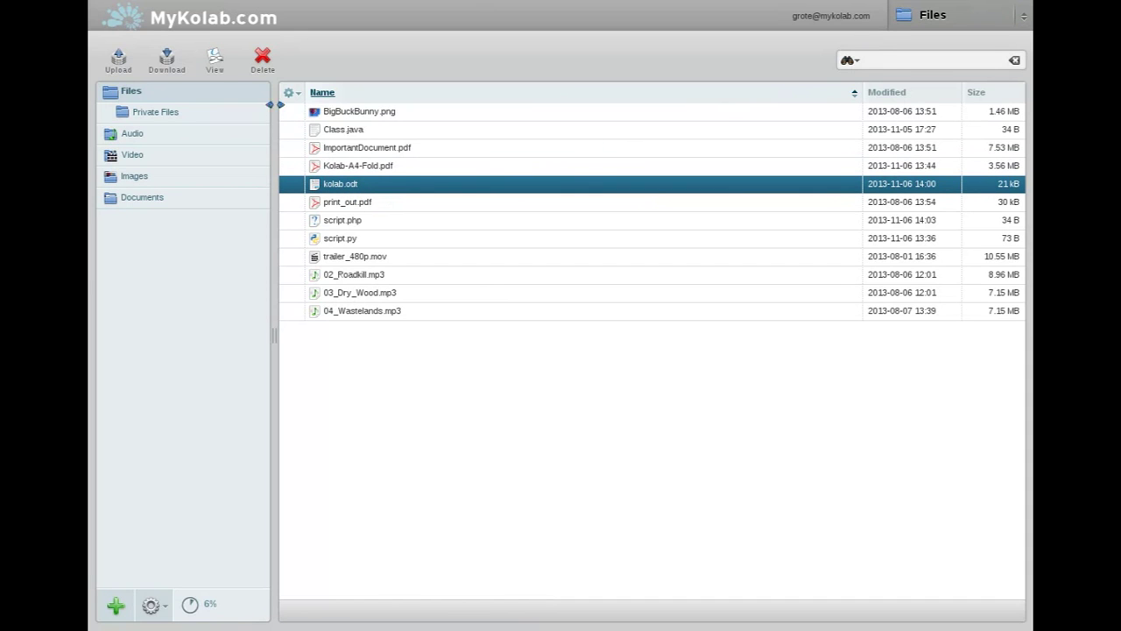
{"action": "left_click", "coordinate": [216, 67]}
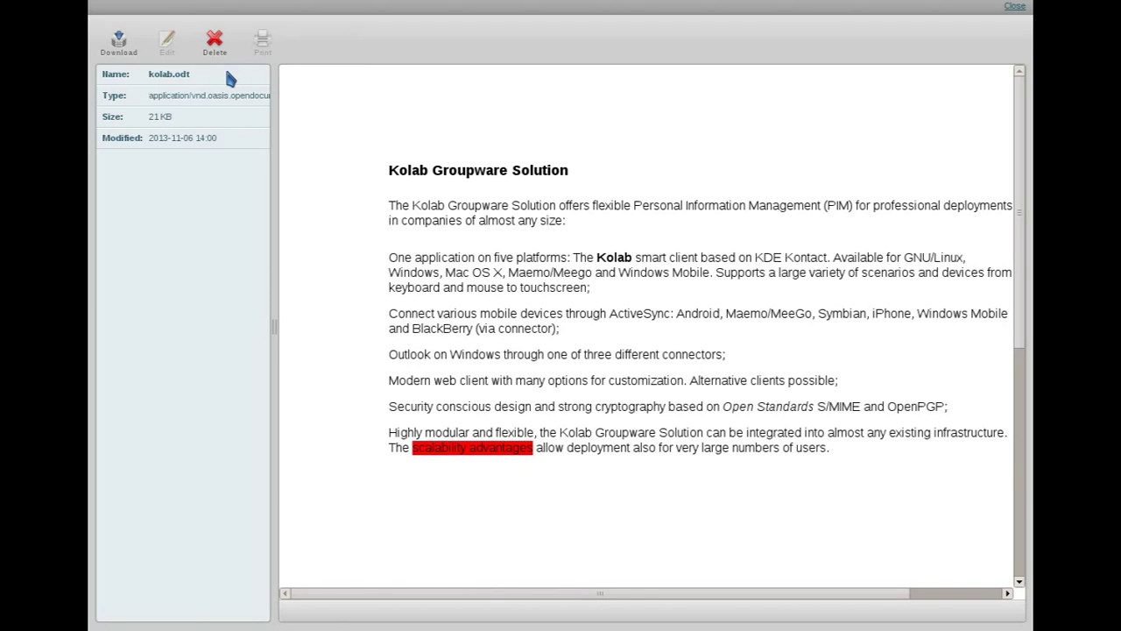
{"action": "scroll", "coordinate": [827, 263], "scroll_direction": "down", "scroll_amount": 1}
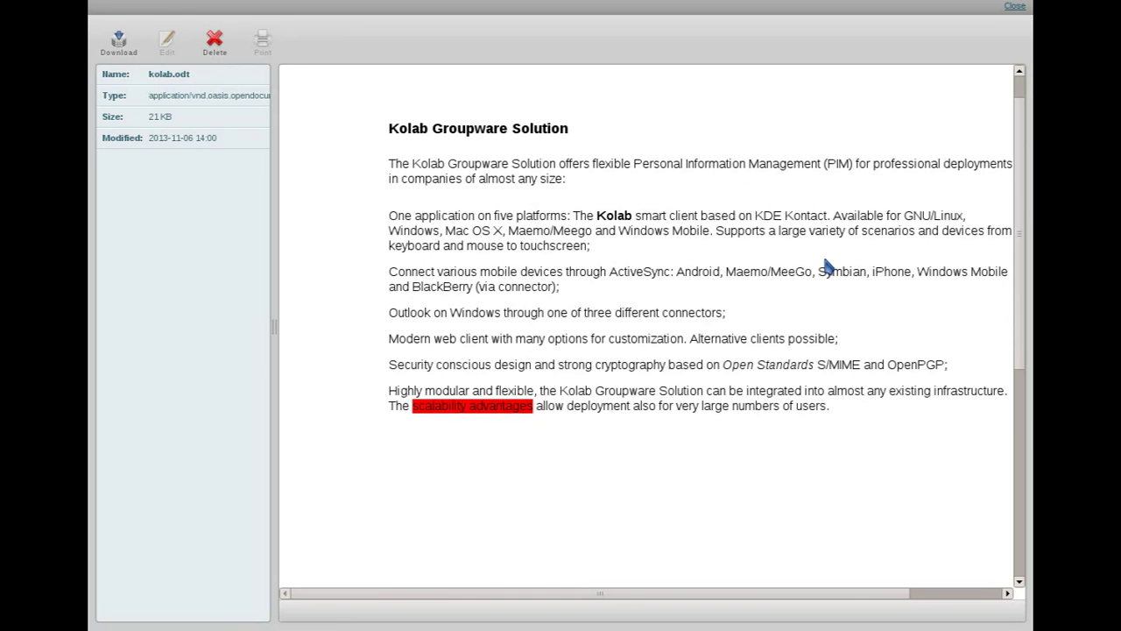
{"action": "left_click_drag", "start_coordinate": [607, 593], "coordinate": [645, 595]}
{"action": "left_click_drag", "start_coordinate": [671, 364], "coordinate": [766, 364]}
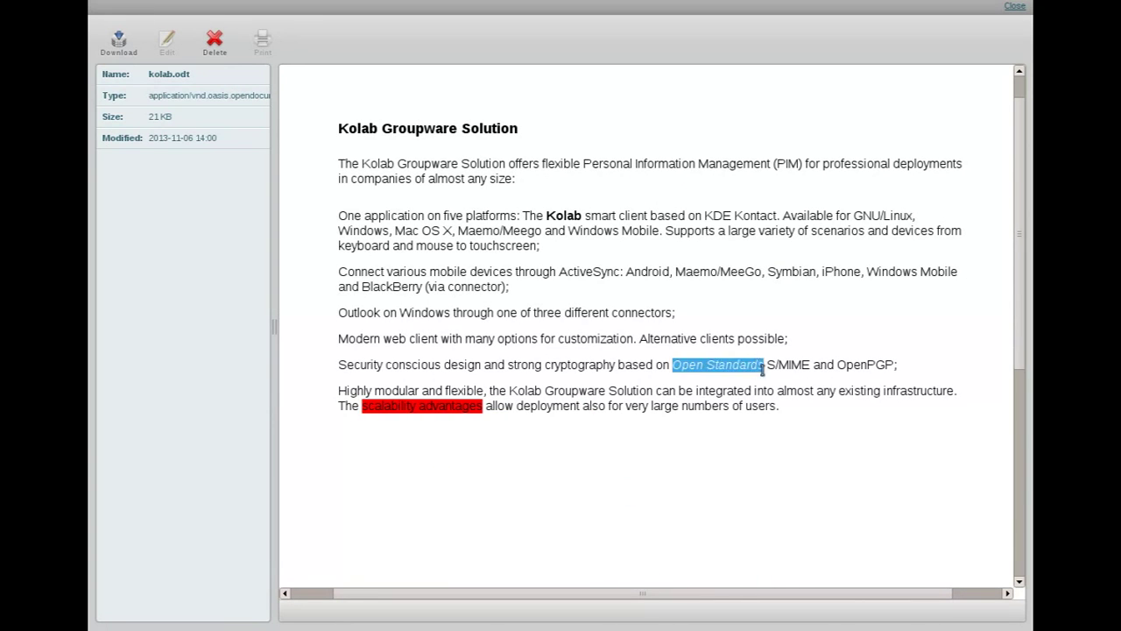
{"action": "left_click_drag", "start_coordinate": [362, 405], "coordinate": [482, 405]}
{"action": "scroll", "coordinate": [480, 405], "scroll_direction": "up", "scroll_amount": 1}
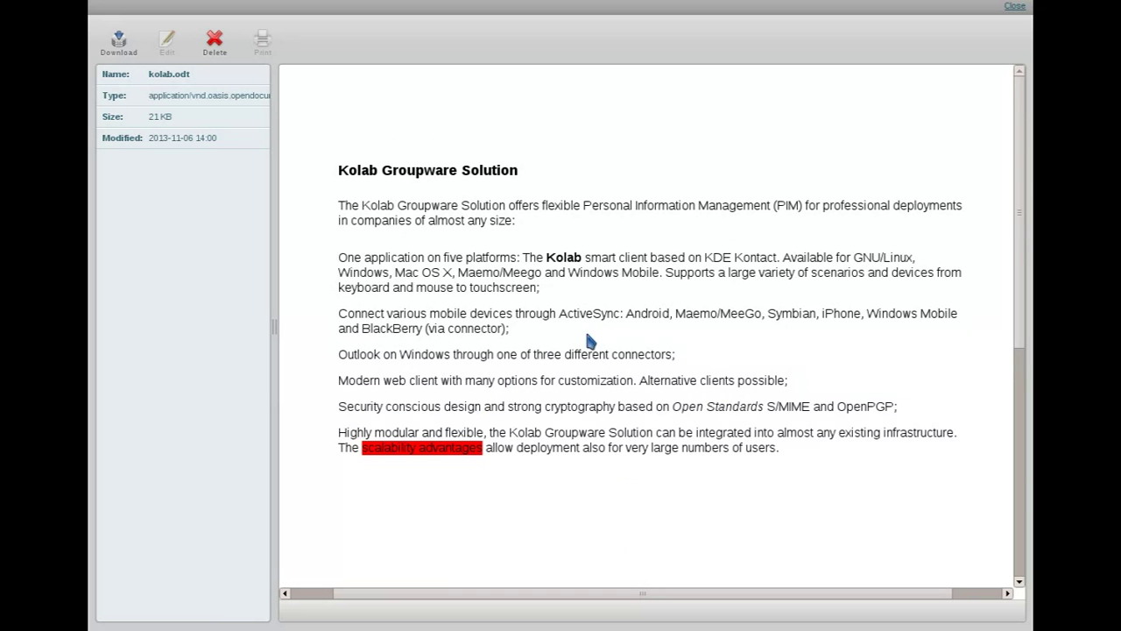
{"action": "left_click", "coordinate": [1019, 12]}
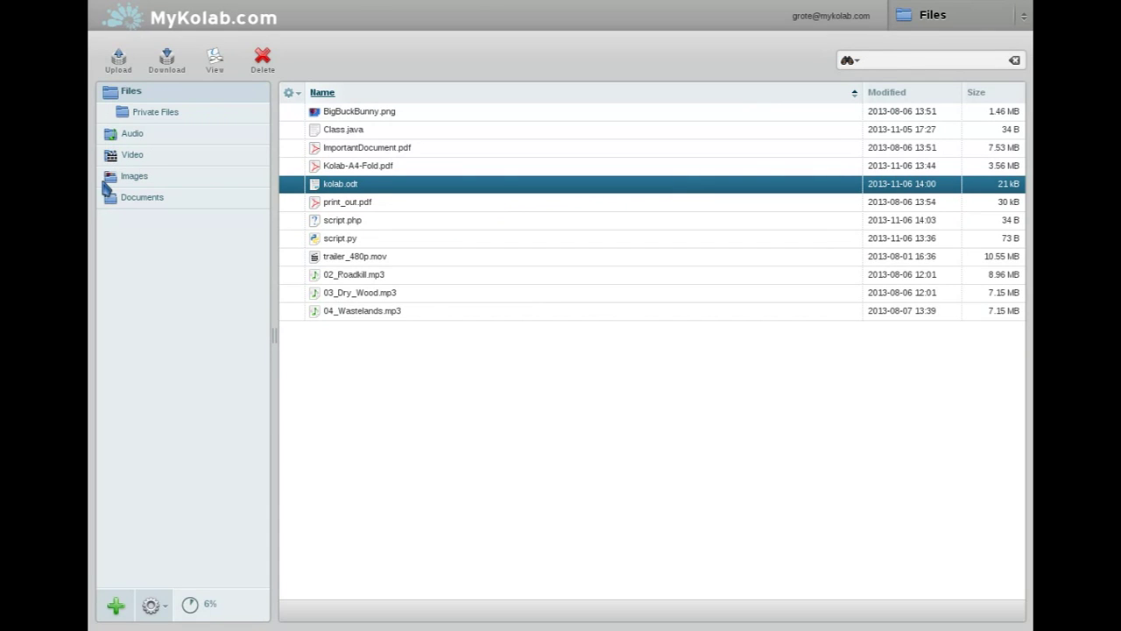
Step: Filter to the Video folder and play trailer_480p.mov in the viewer
{"action": "left_click", "coordinate": [162, 158]}
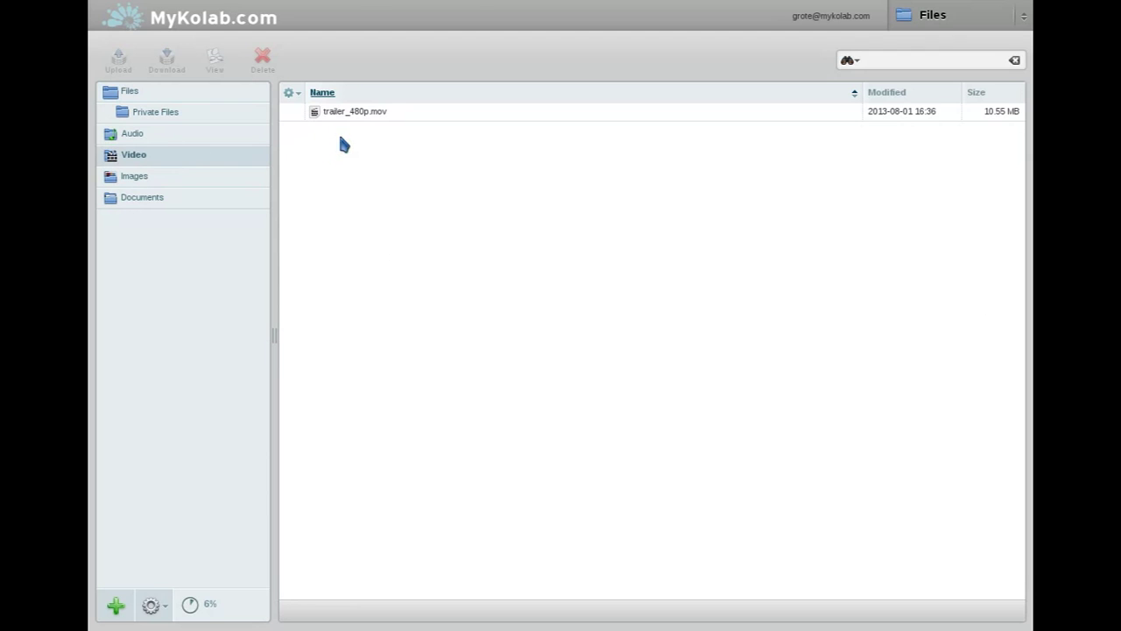
{"action": "left_click", "coordinate": [359, 121]}
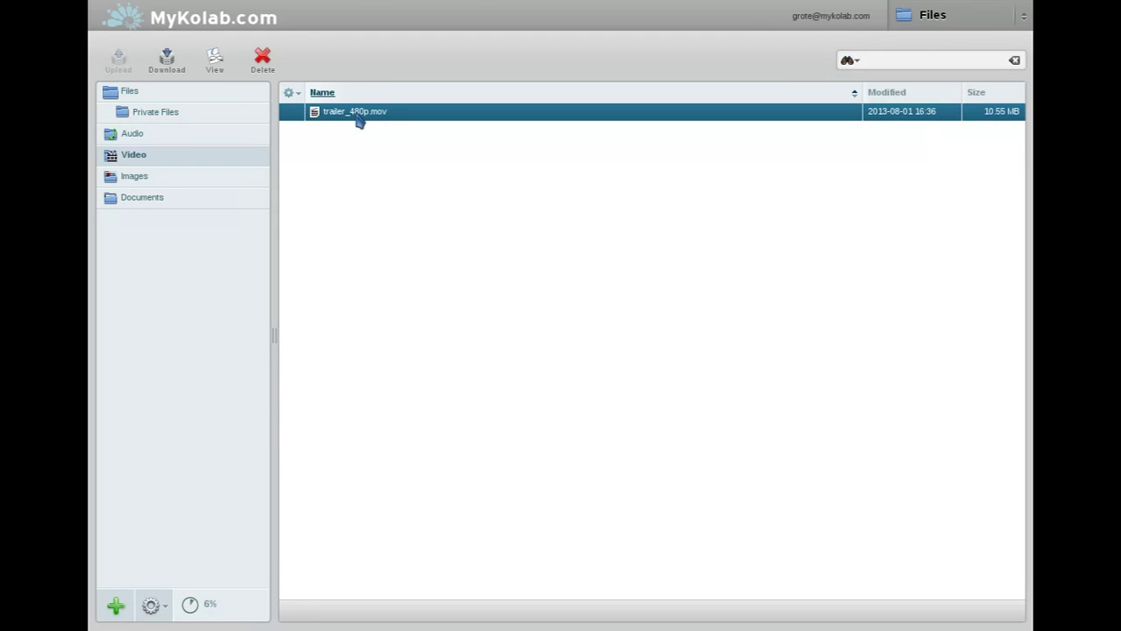
{"action": "left_click", "coordinate": [217, 67]}
Step: Filter to the Audio folder and select the 02_Roadkill.mp3 track
{"action": "left_click", "coordinate": [187, 141]}
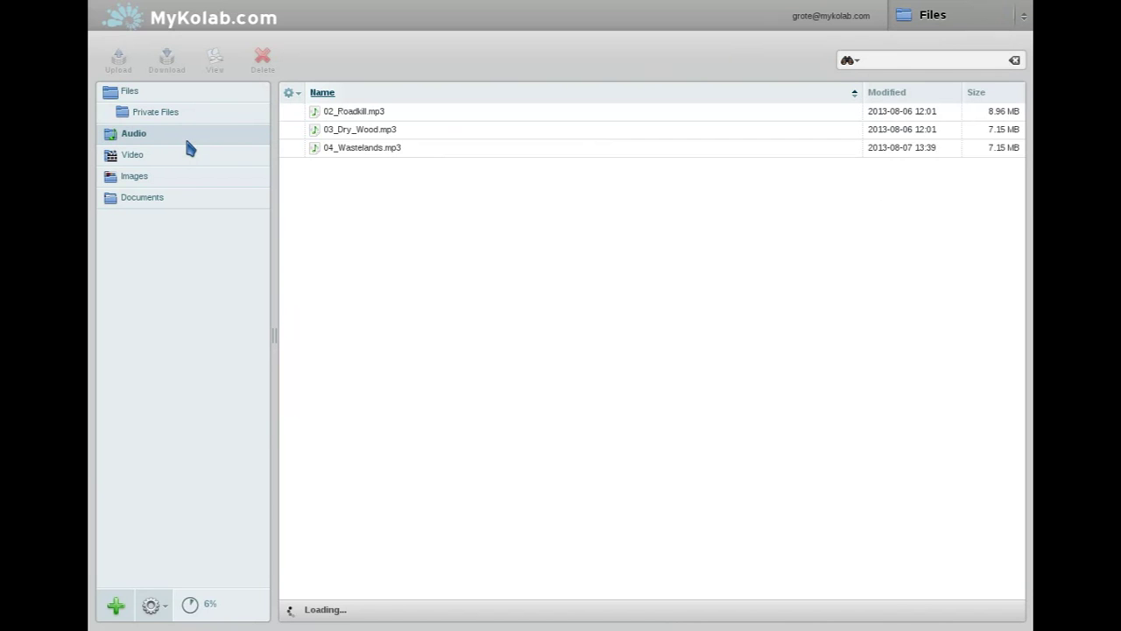
{"action": "left_click", "coordinate": [388, 114]}
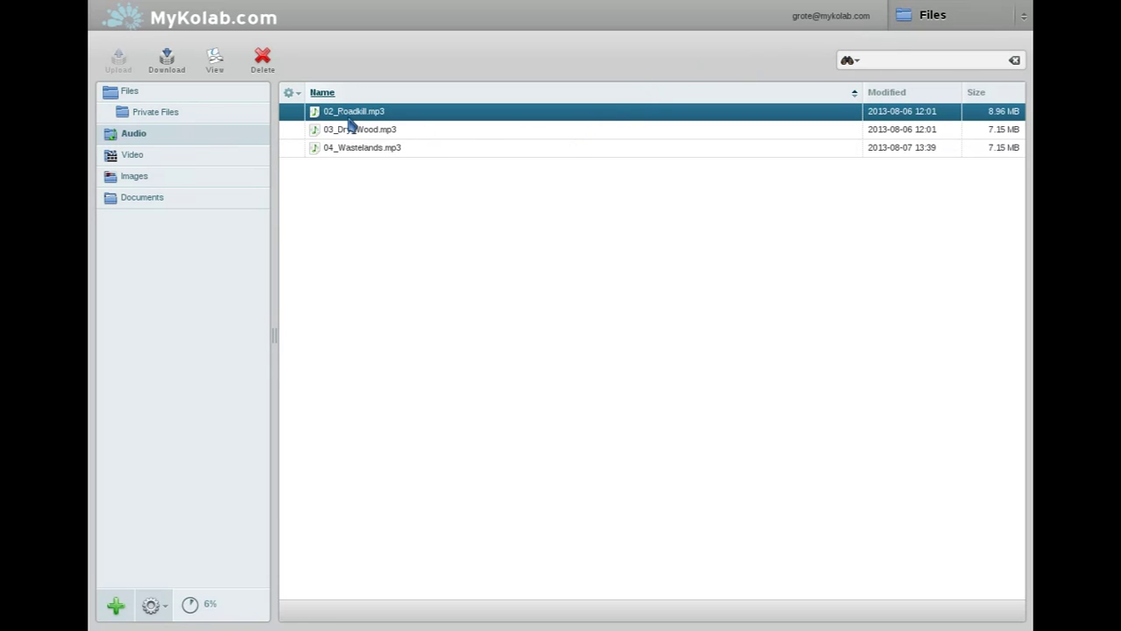
Step: Preview script.php in the code viewer and highlight its 'Hello World!' string
{"action": "left_click", "coordinate": [215, 92]}
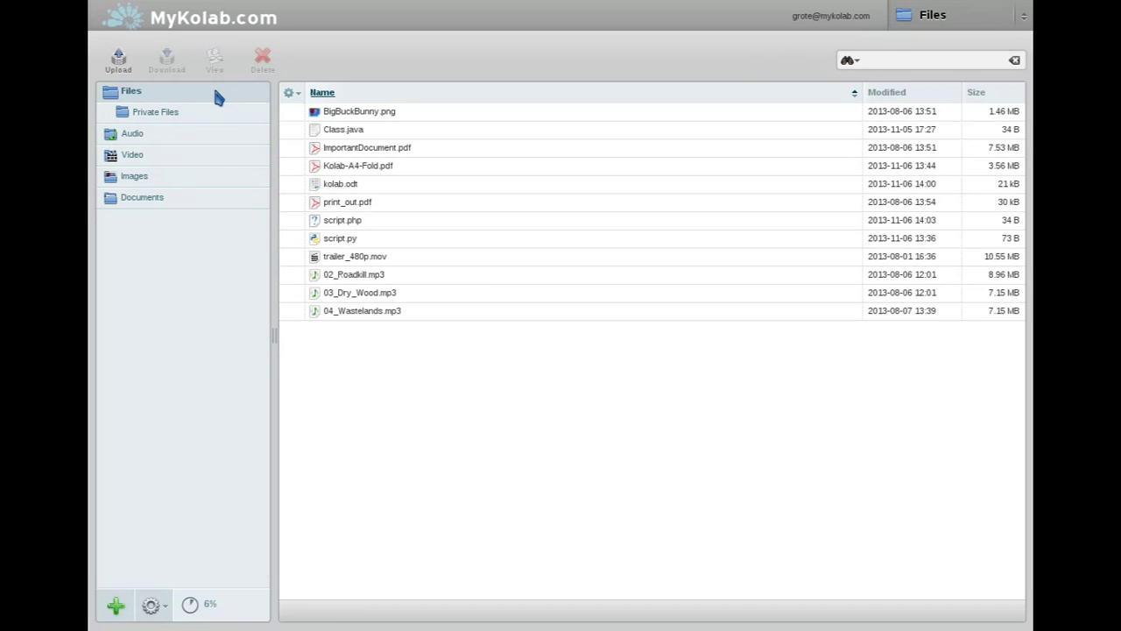
{"action": "left_click", "coordinate": [356, 224]}
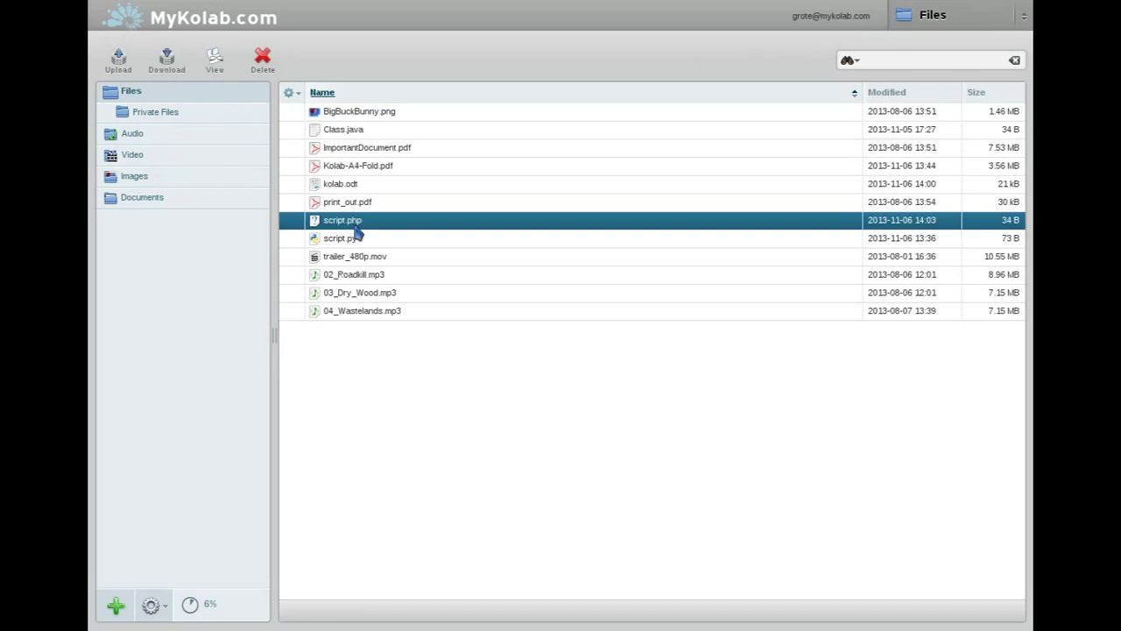
{"action": "left_click", "coordinate": [217, 63]}
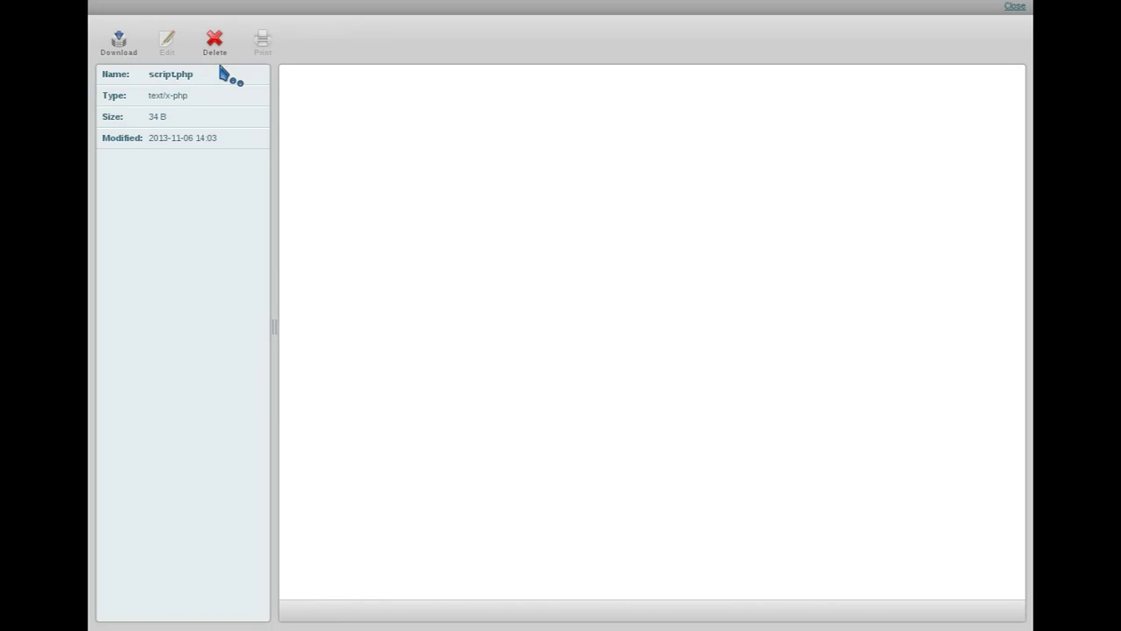
{"action": "left_click_drag", "start_coordinate": [382, 94], "coordinate": [471, 96]}
{"action": "left_click", "coordinate": [482, 98]}
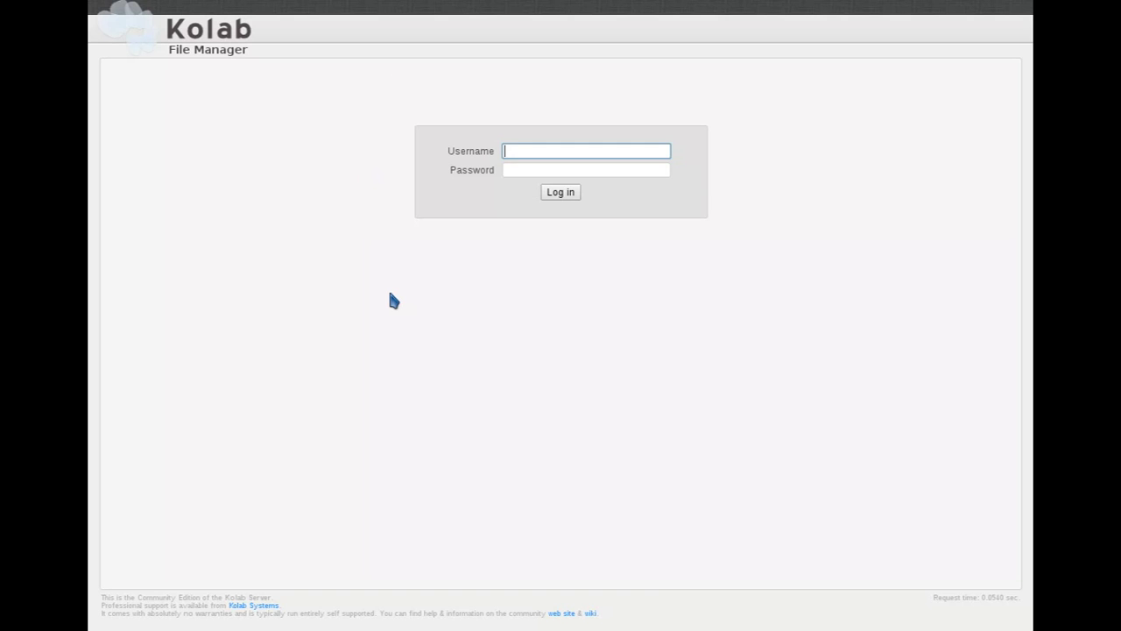
Step: Sign in to Kolab File Manager with the account's e-mail address and password
{"action": "key", "text": "Tab"}
{"action": "type", "text": "******"}
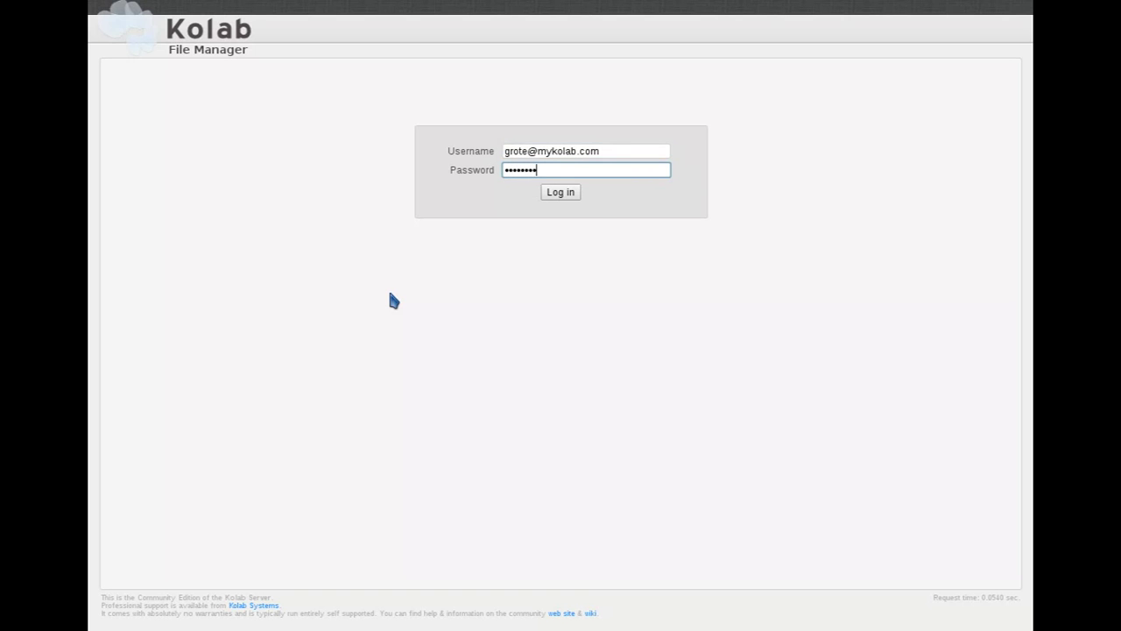
{"action": "left_click", "coordinate": [552, 200]}
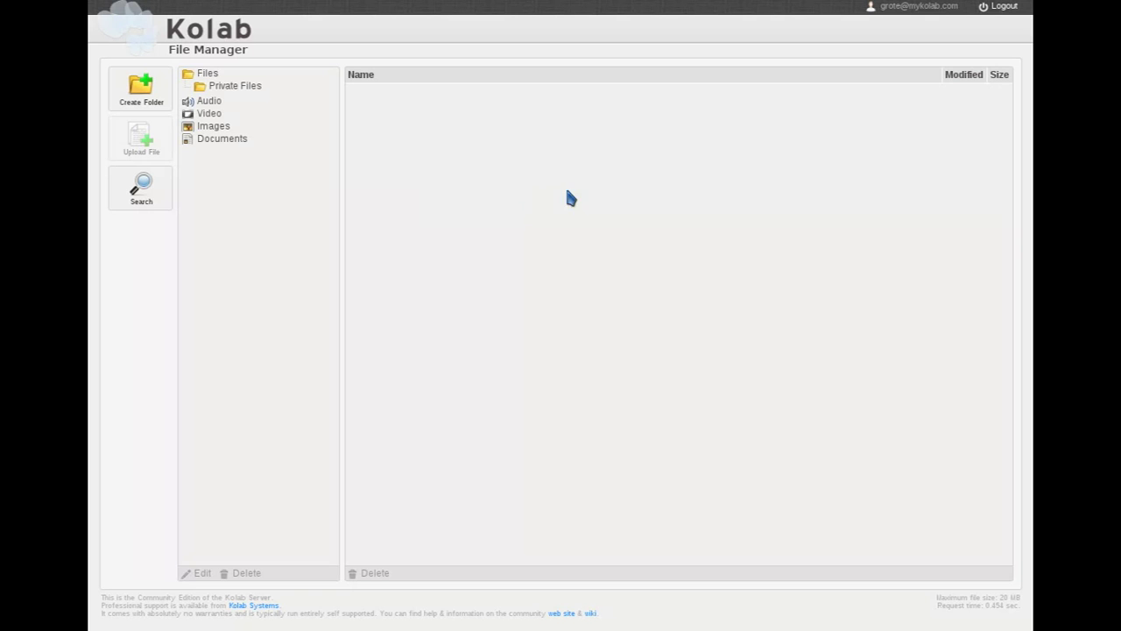
Step: List the twelve files in Files, preview BigBuckBunny.png and close it, then select script.php
{"action": "left_click", "coordinate": [207, 75]}
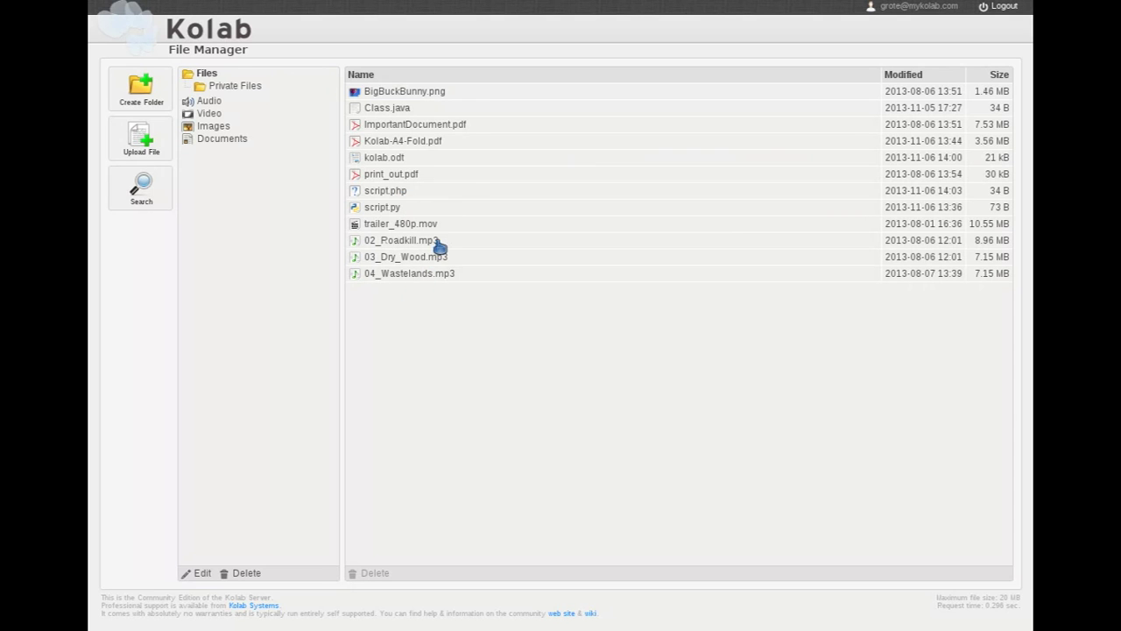
{"action": "left_click", "coordinate": [459, 93]}
{"action": "left_click", "coordinate": [428, 95]}
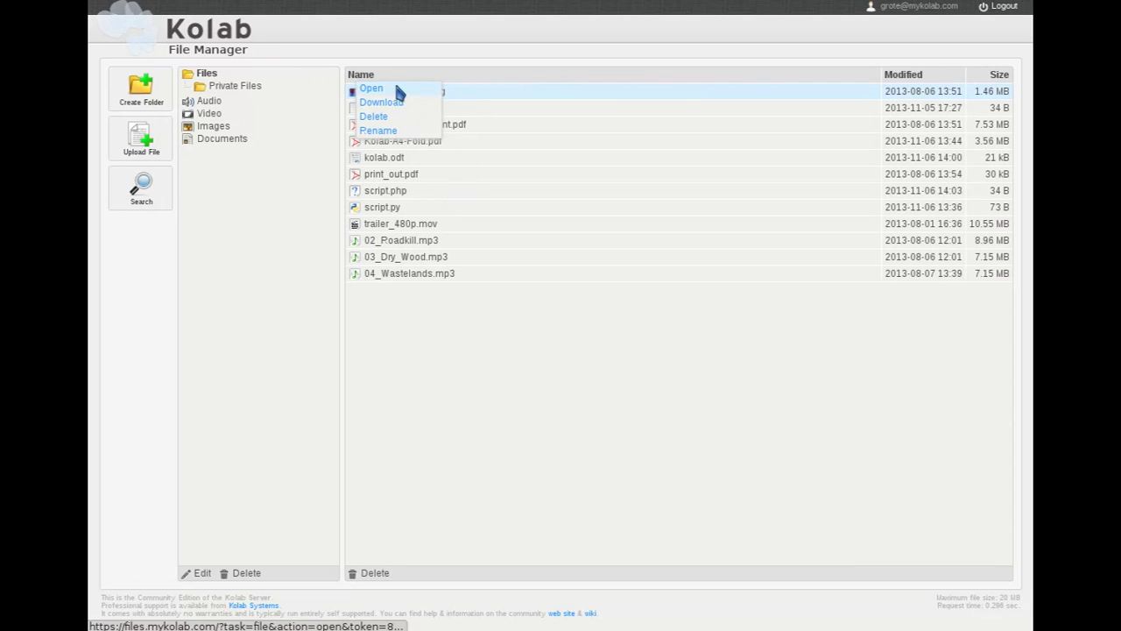
{"action": "left_click", "coordinate": [382, 88]}
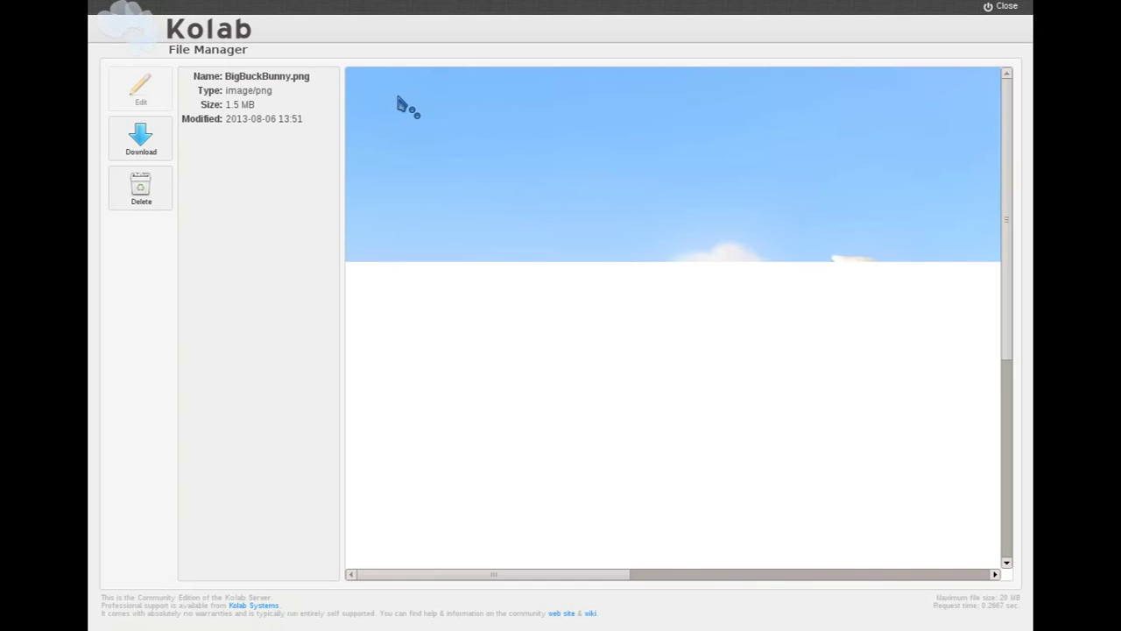
{"action": "scroll", "coordinate": [490, 227], "scroll_direction": "right", "scroll_amount": 5}
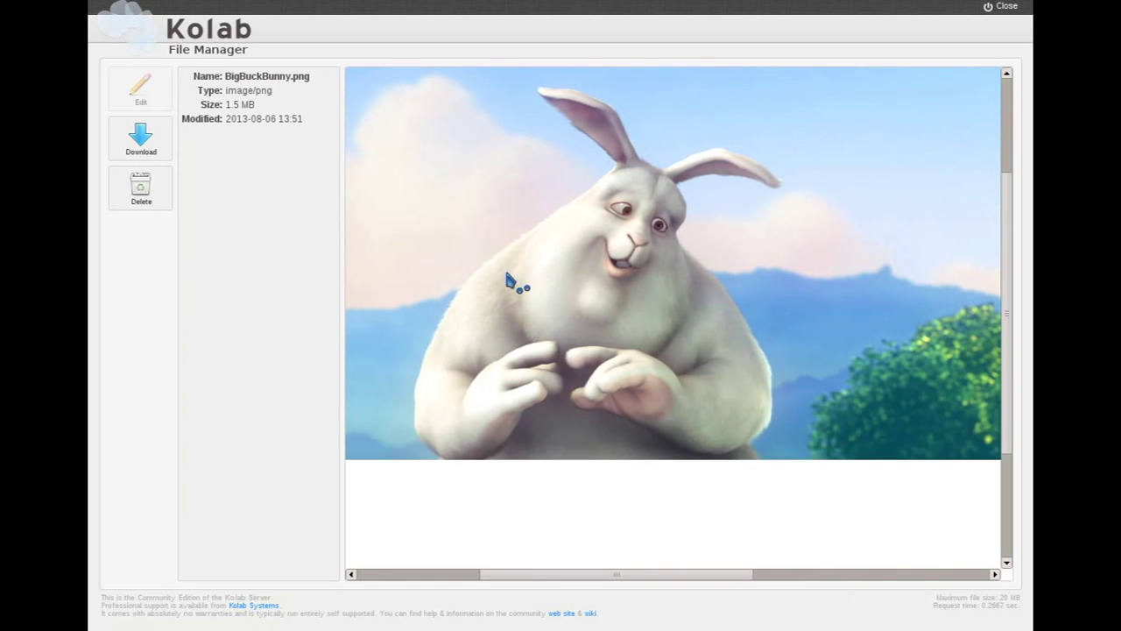
{"action": "left_click", "coordinate": [1006, 7]}
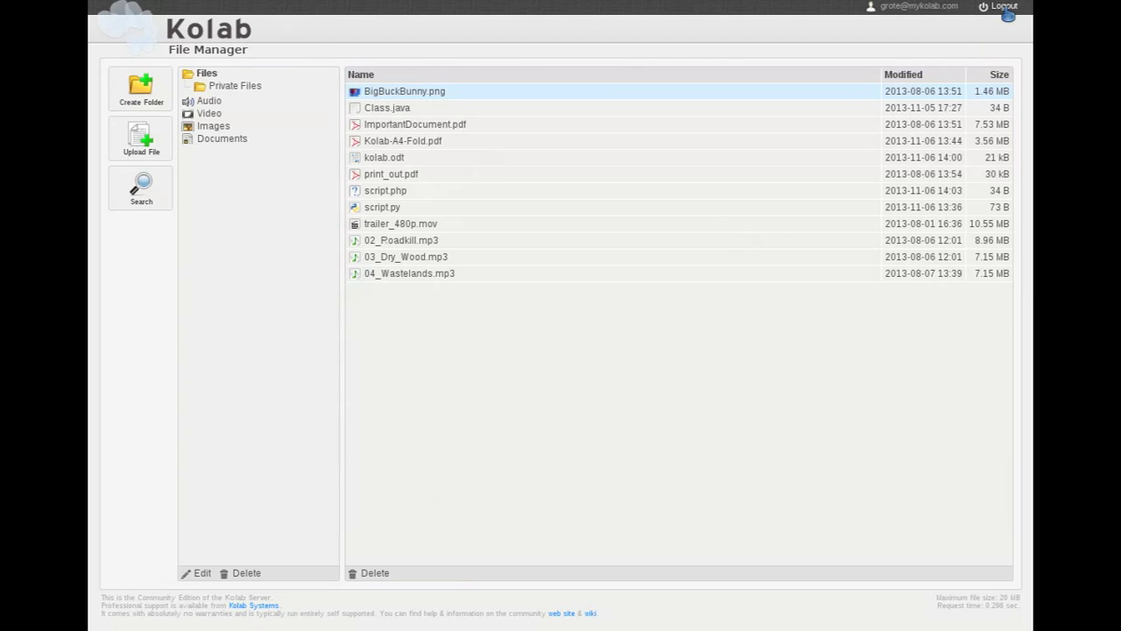
{"action": "left_click", "coordinate": [418, 194]}
Step: Open script.php for editing and add the line print "Hello Kolab!"; below Hello World
{"action": "right_click", "coordinate": [410, 195]}
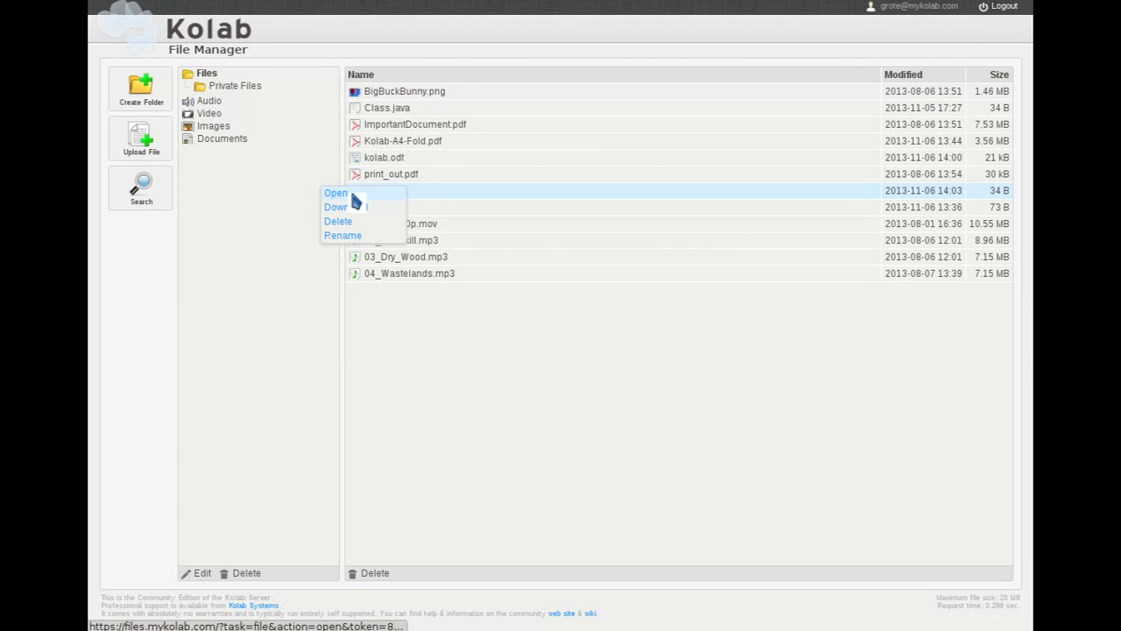
{"action": "left_click", "coordinate": [352, 195]}
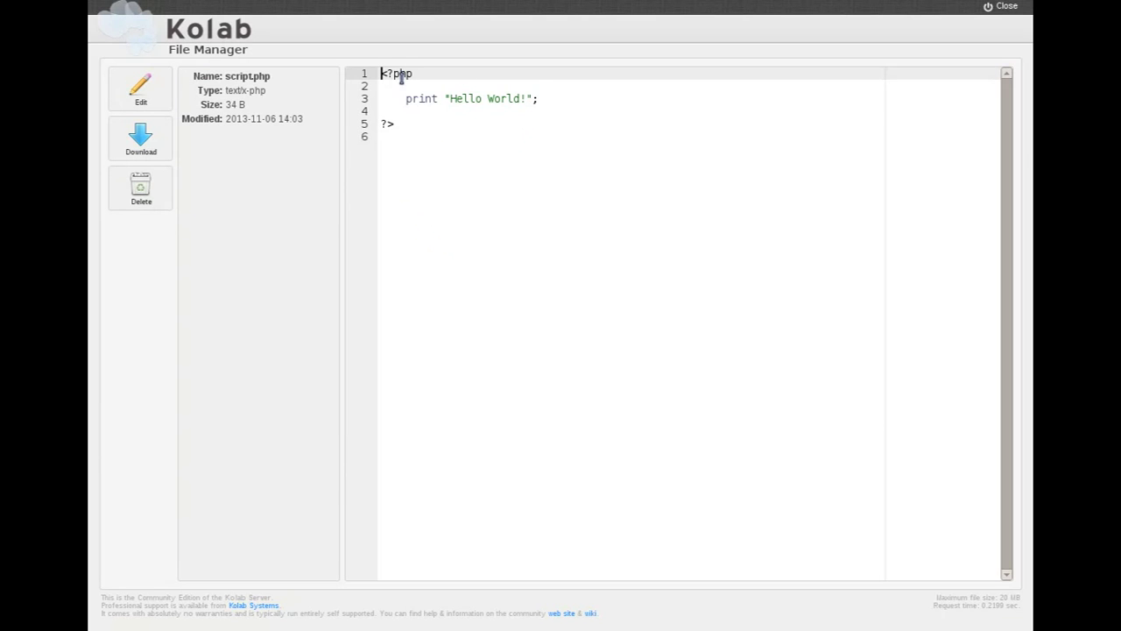
{"action": "left_click", "coordinate": [554, 105]}
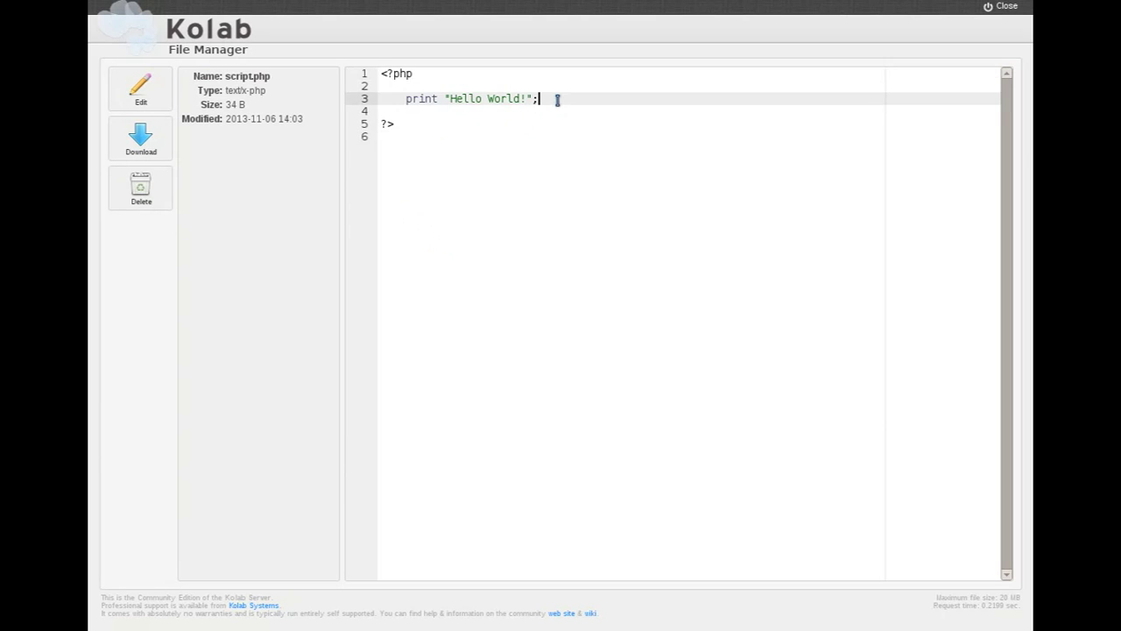
{"action": "left_click", "coordinate": [168, 103]}
{"action": "key", "text": "Return"}
{"action": "key", "text": "Return"}
{"action": "type", "text": "print \"Hello Kolab!"}
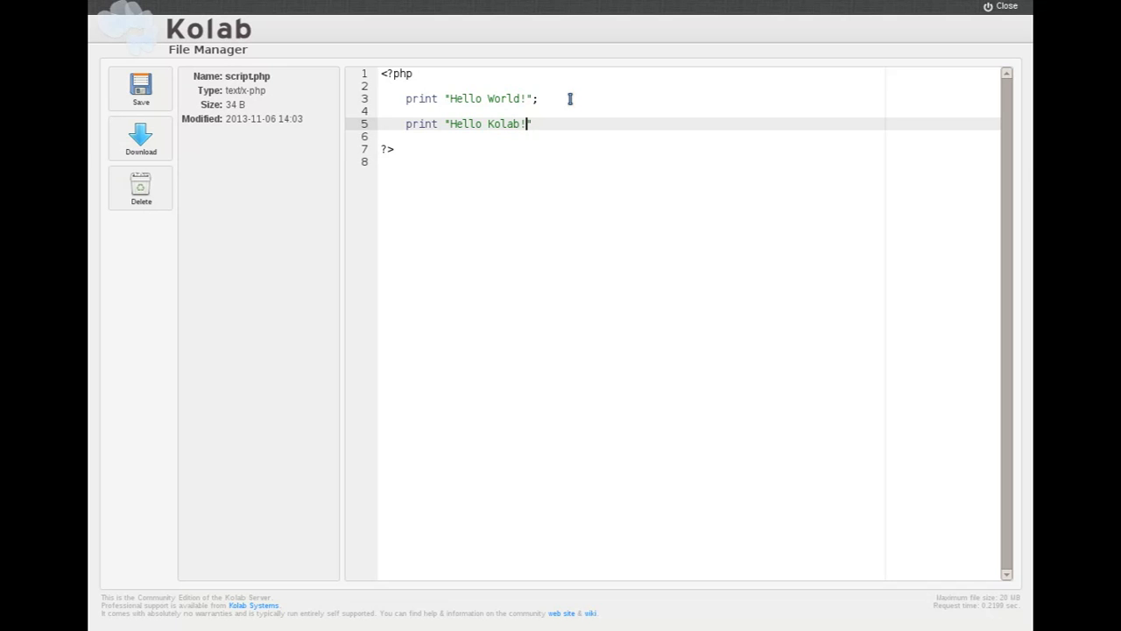
{"action": "type", "text": "\""}
{"action": "type", "text": ";"}
{"action": "mouse_move", "coordinate": [355, 129]}
{"action": "key", "text": "BackSpace"}
{"action": "type", "text": ";"}
Step: Retype the semicolon ending line 3, save script.php at 65 B, and return to the files
{"action": "left_click", "coordinate": [565, 98]}
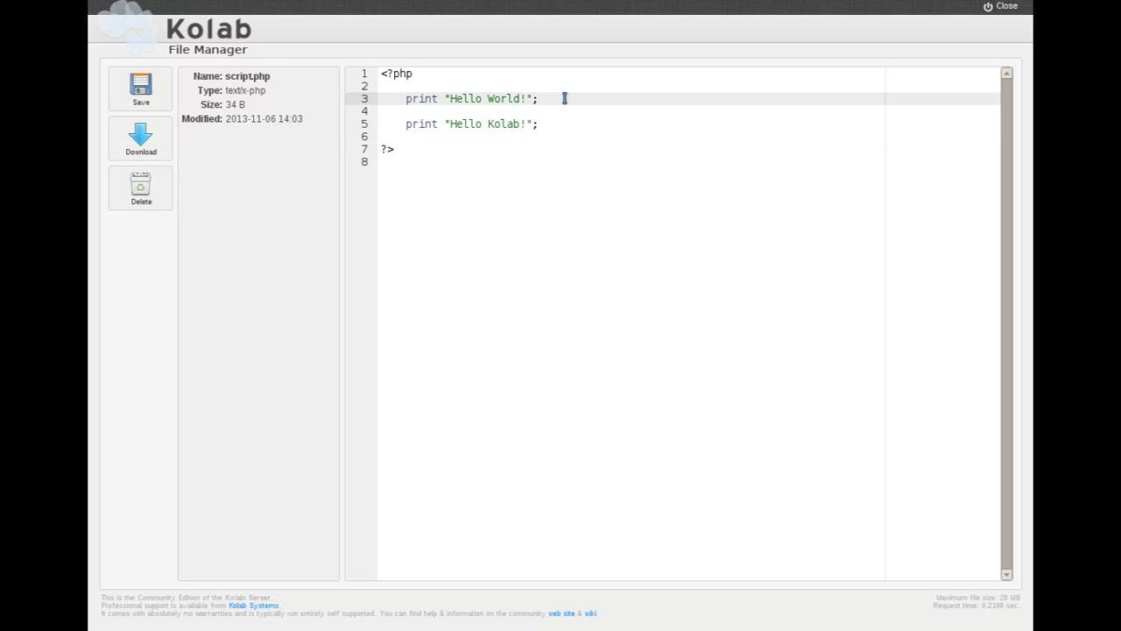
{"action": "key", "text": "BackSpace"}
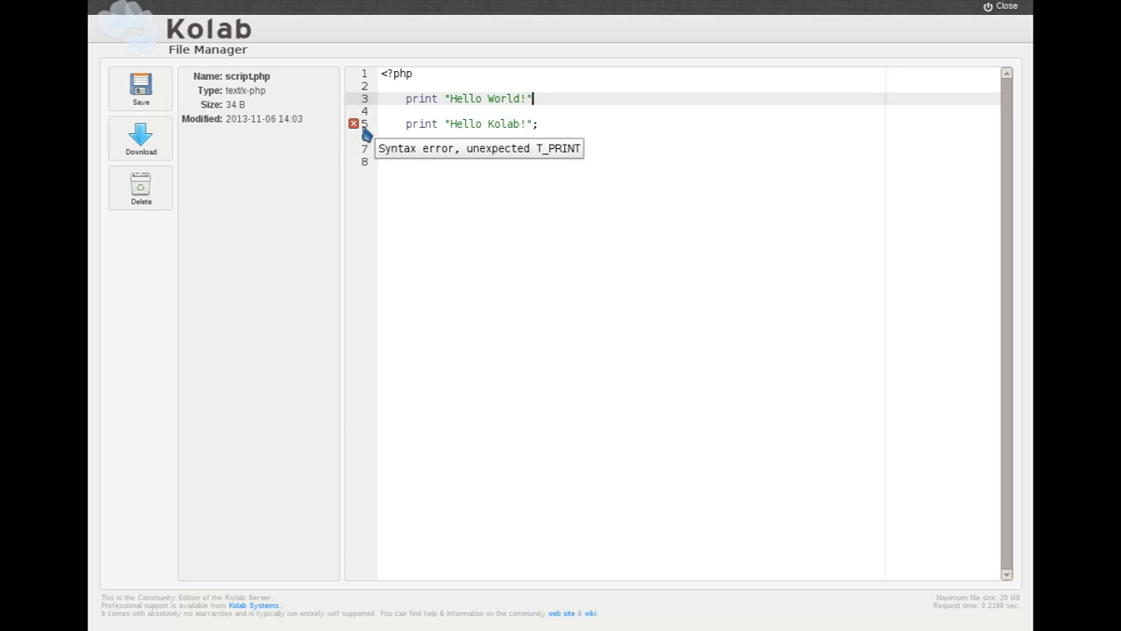
{"action": "type", "text": ";"}
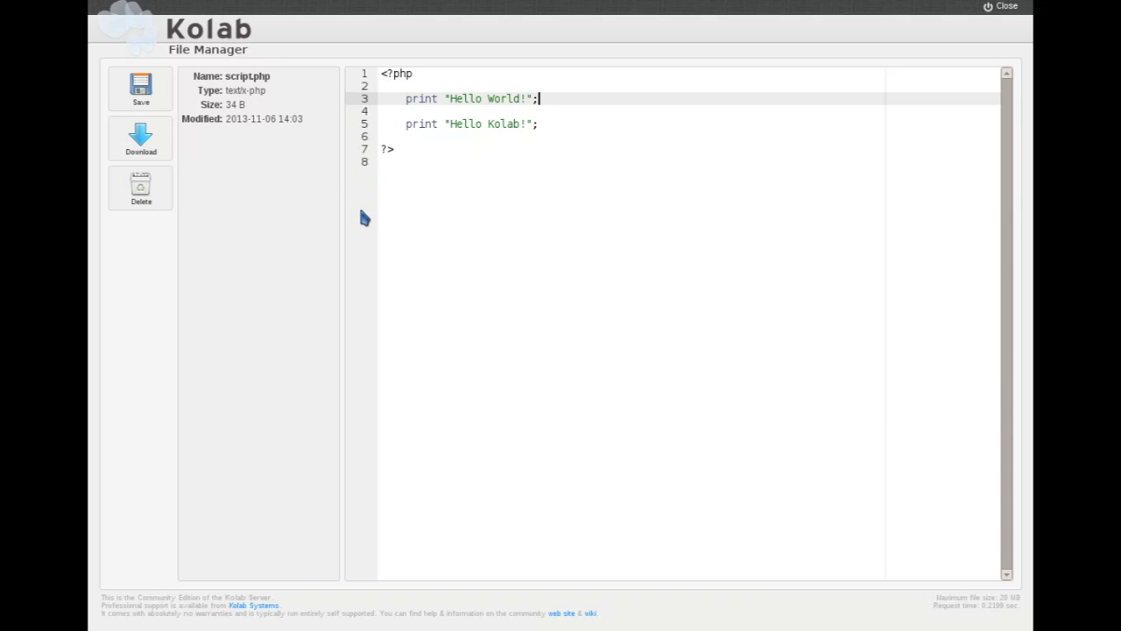
{"action": "left_click", "coordinate": [163, 105]}
{"action": "left_click", "coordinate": [1014, 10]}
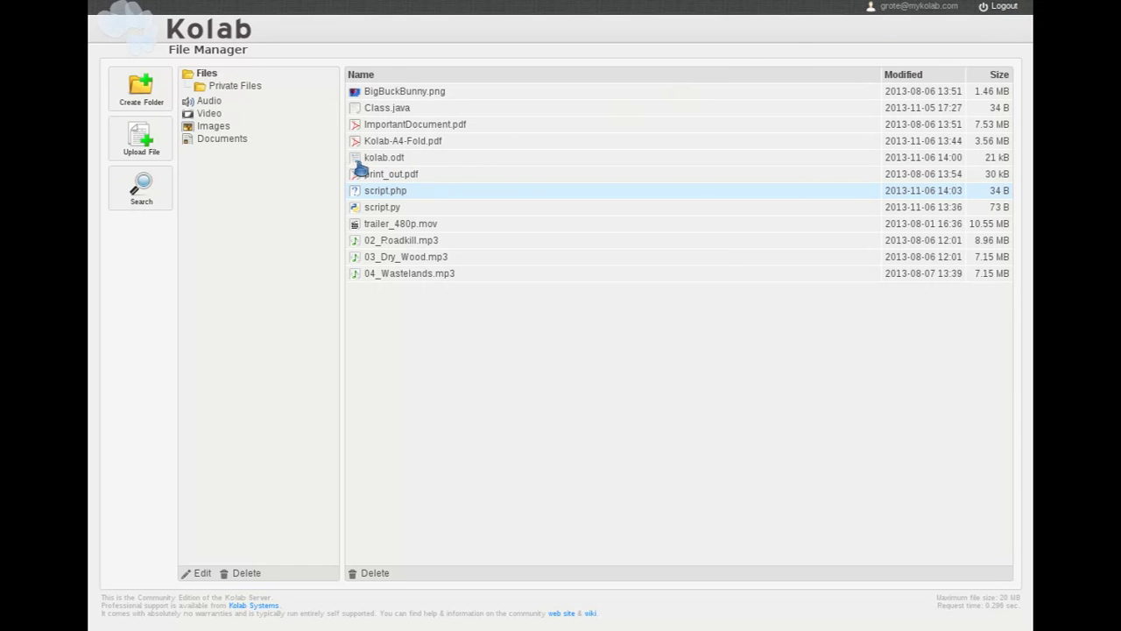
Step: View Documents, then search all Files for 'script' and log out of the file manager
{"action": "left_click", "coordinate": [243, 142]}
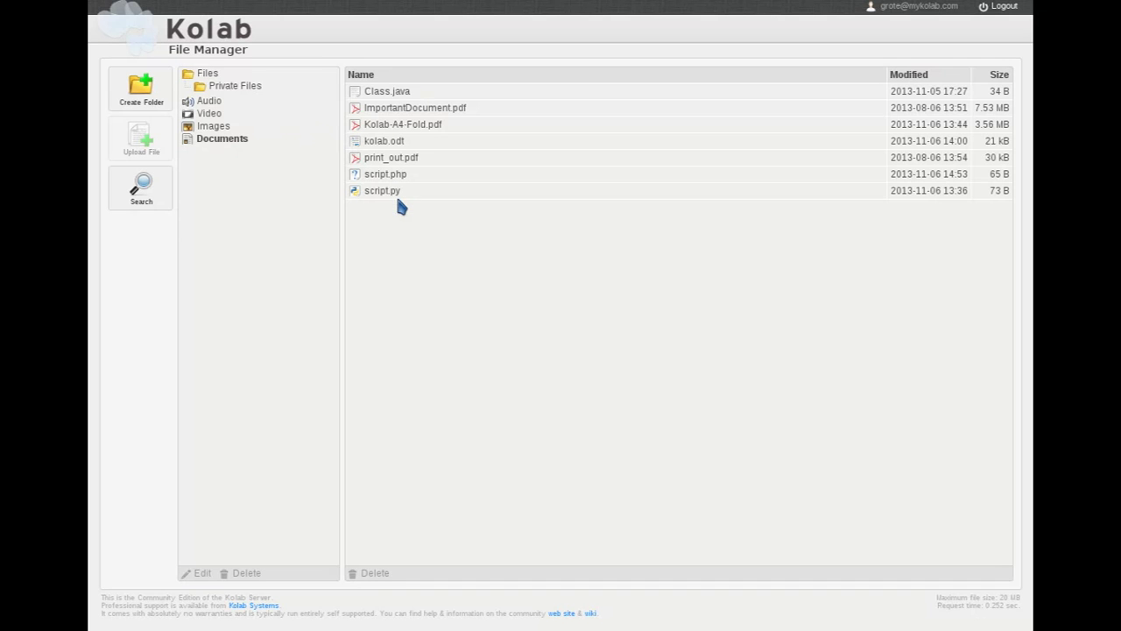
{"action": "left_click", "coordinate": [157, 203]}
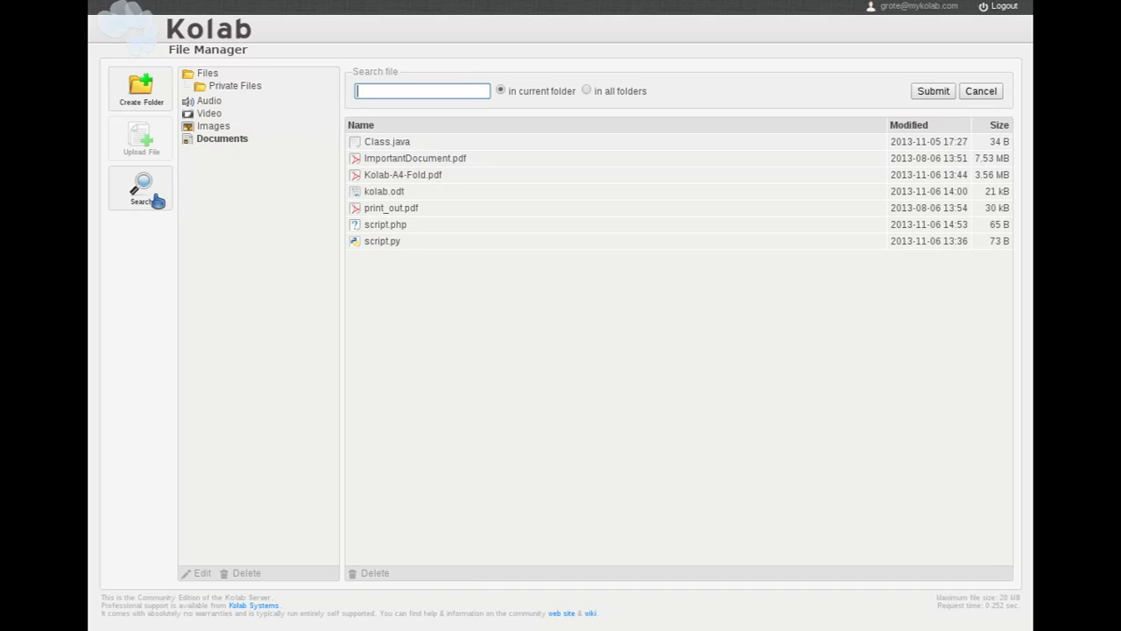
{"action": "left_click", "coordinate": [213, 76]}
{"action": "left_click", "coordinate": [169, 198]}
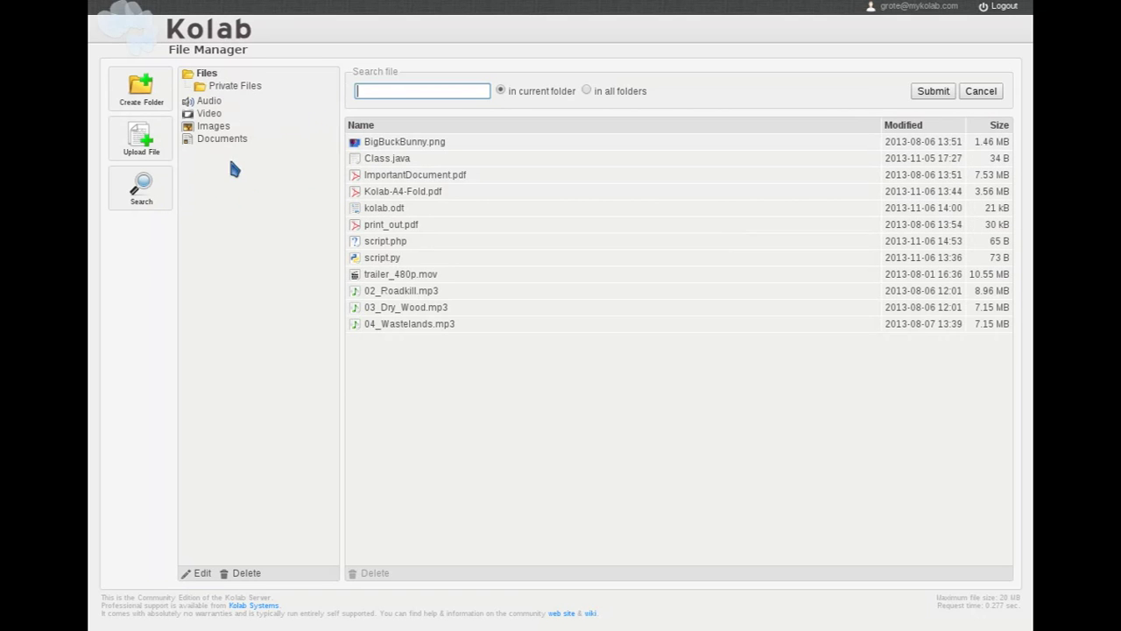
{"action": "left_click", "coordinate": [398, 90]}
{"action": "type", "text": "script"}
{"action": "left_click", "coordinate": [934, 96]}
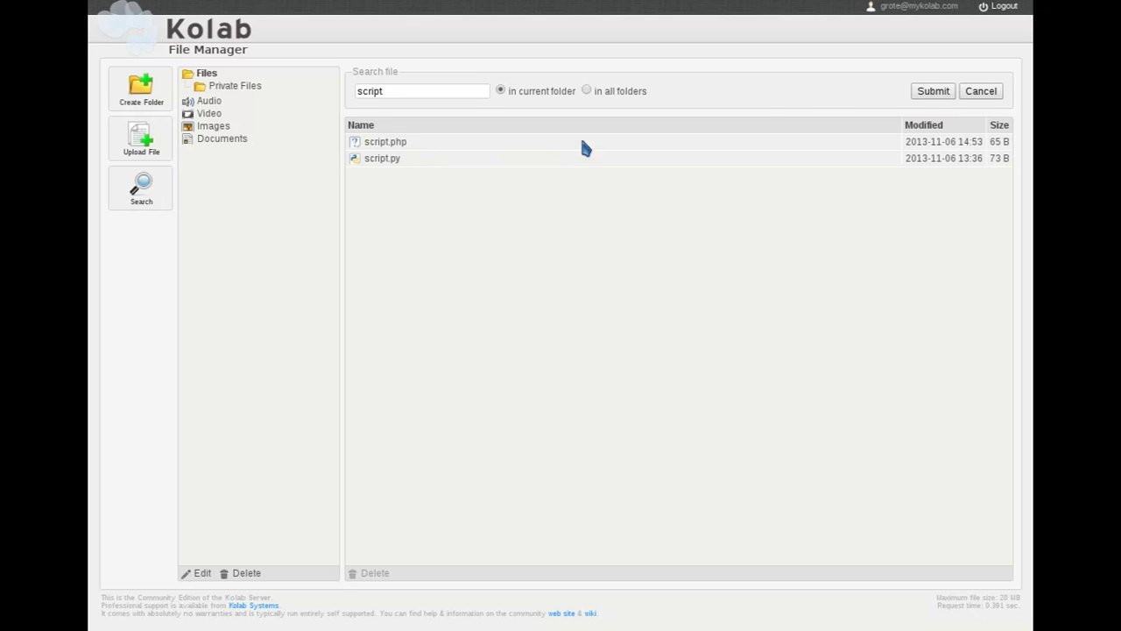
{"action": "left_click", "coordinate": [1004, 7]}
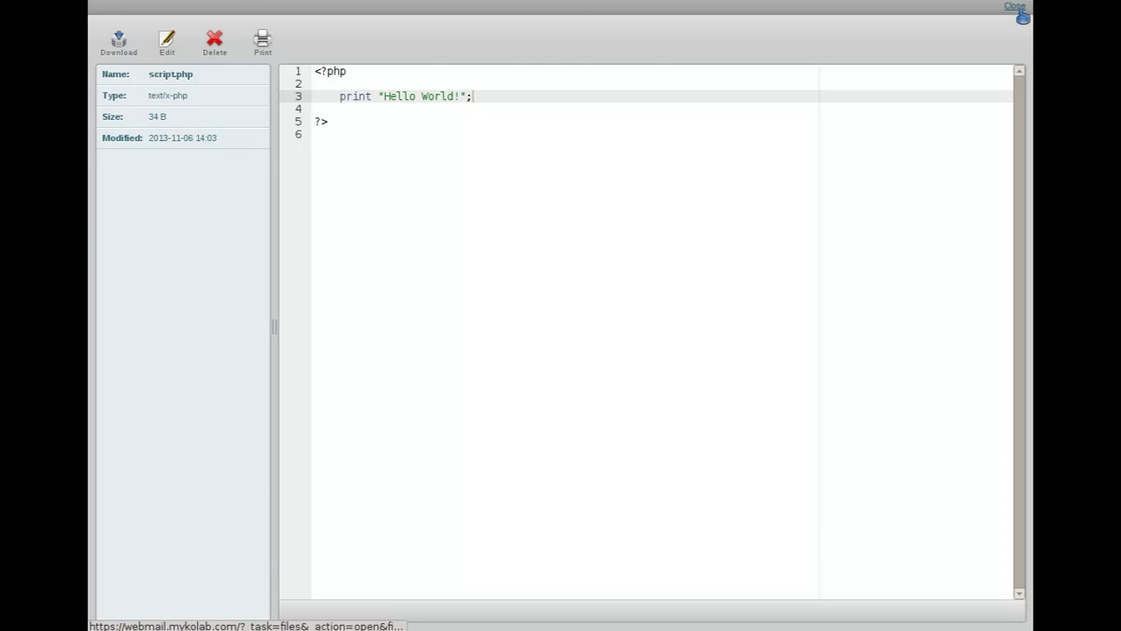
Step: Reload script.php in the MyKolab viewer, verify the 65 B 'Hello Kolab!' version, then close it
{"action": "left_click", "coordinate": [1016, 7]}
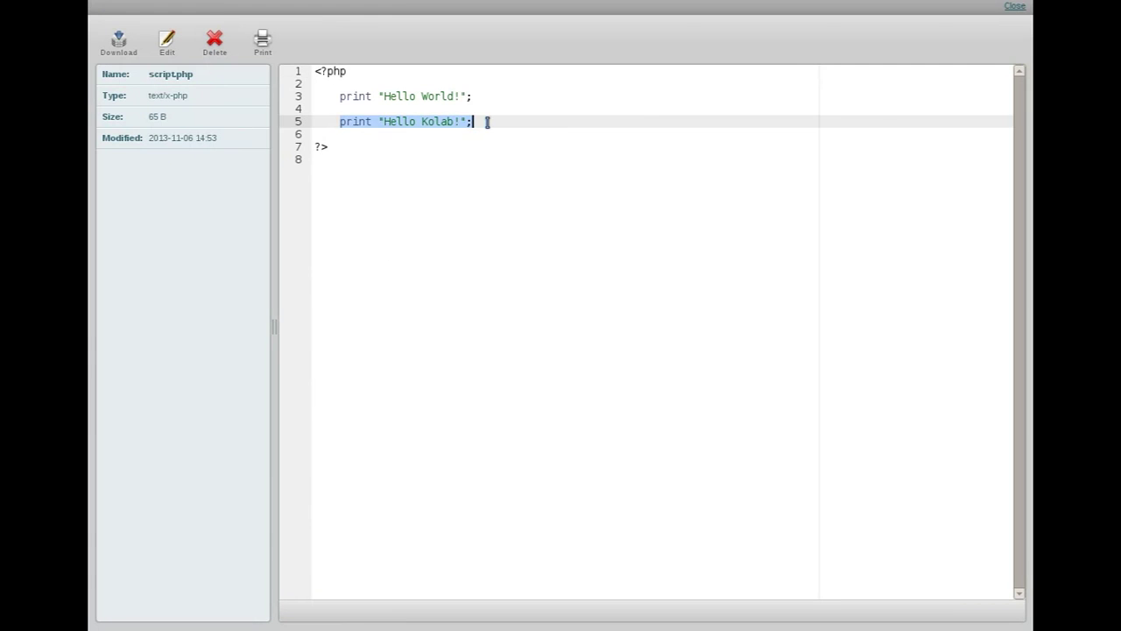
{"action": "left_click", "coordinate": [488, 123]}
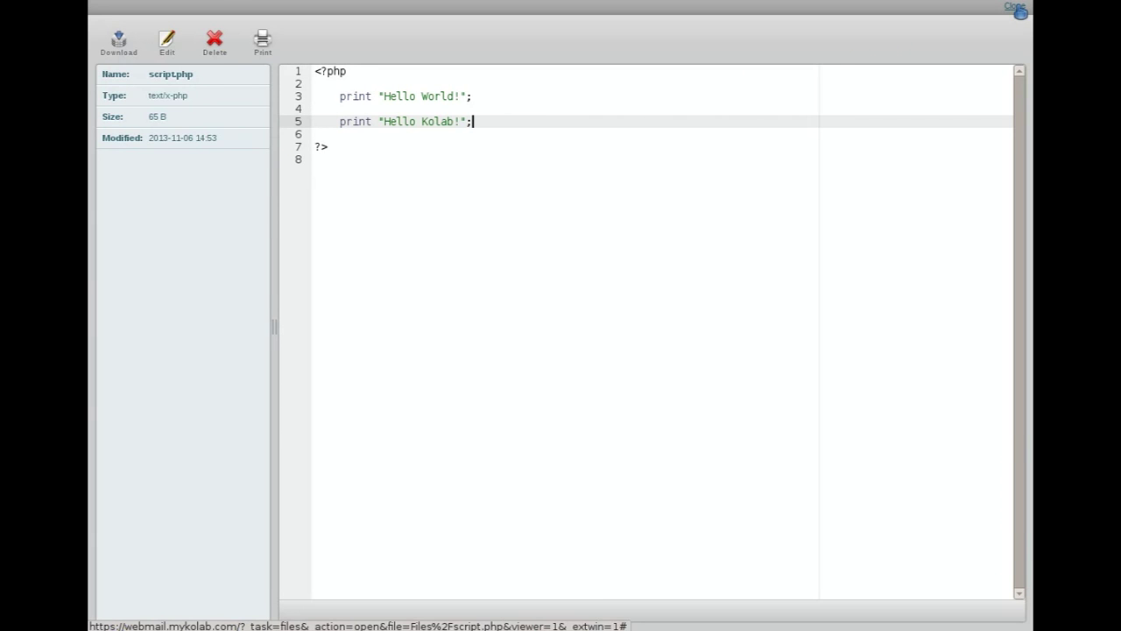
{"action": "left_click", "coordinate": [1019, 8]}
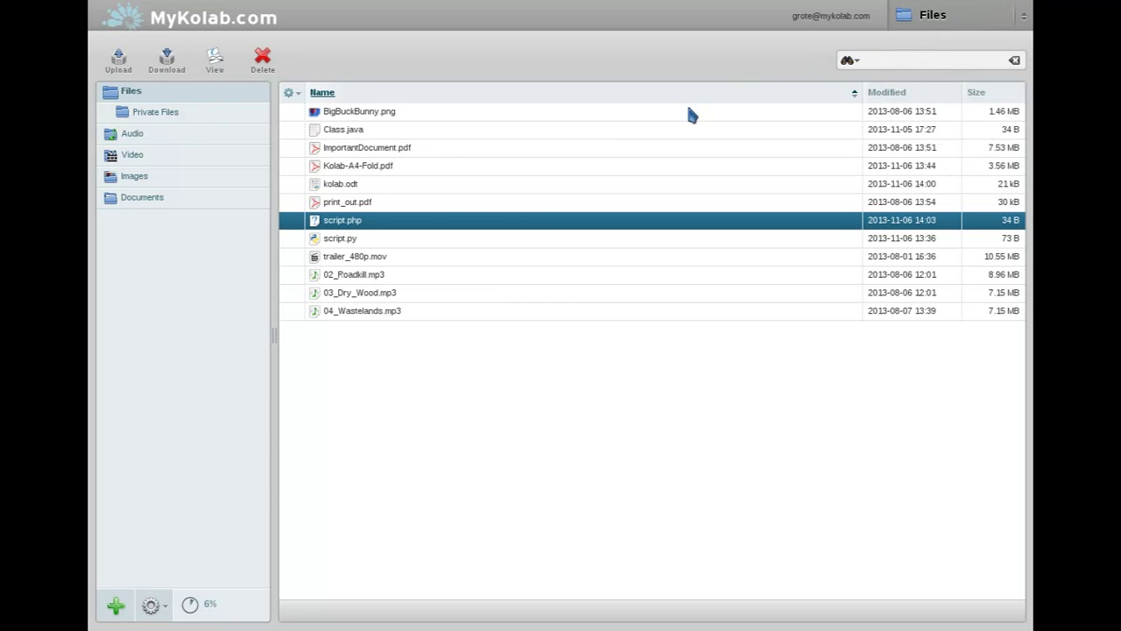
{"action": "mouse_move", "coordinate": [190, 609]}
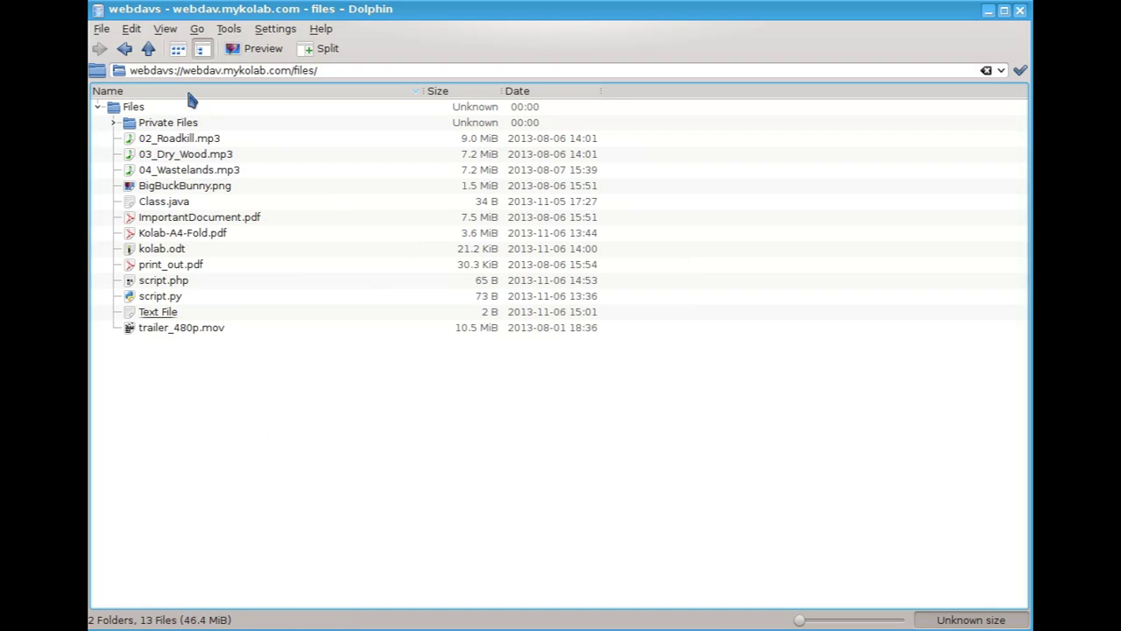
{"action": "left_click_drag", "start_coordinate": [182, 70], "coordinate": [223, 70]}
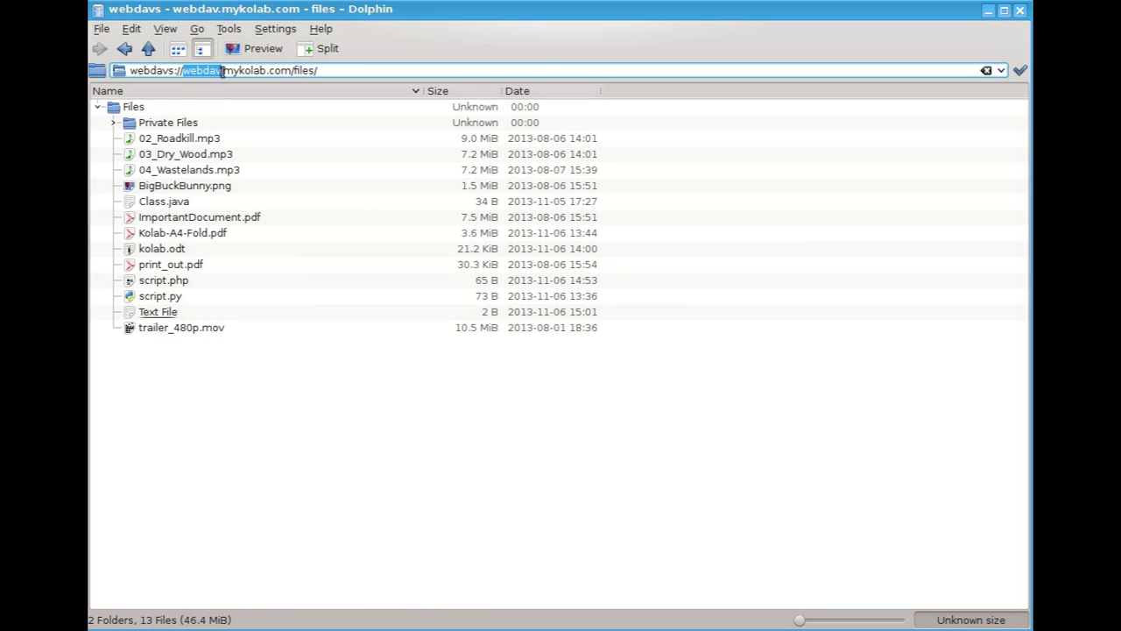
{"action": "left_click", "coordinate": [183, 114]}
{"action": "left_click", "coordinate": [140, 107]}
{"action": "key", "text": "F5"}
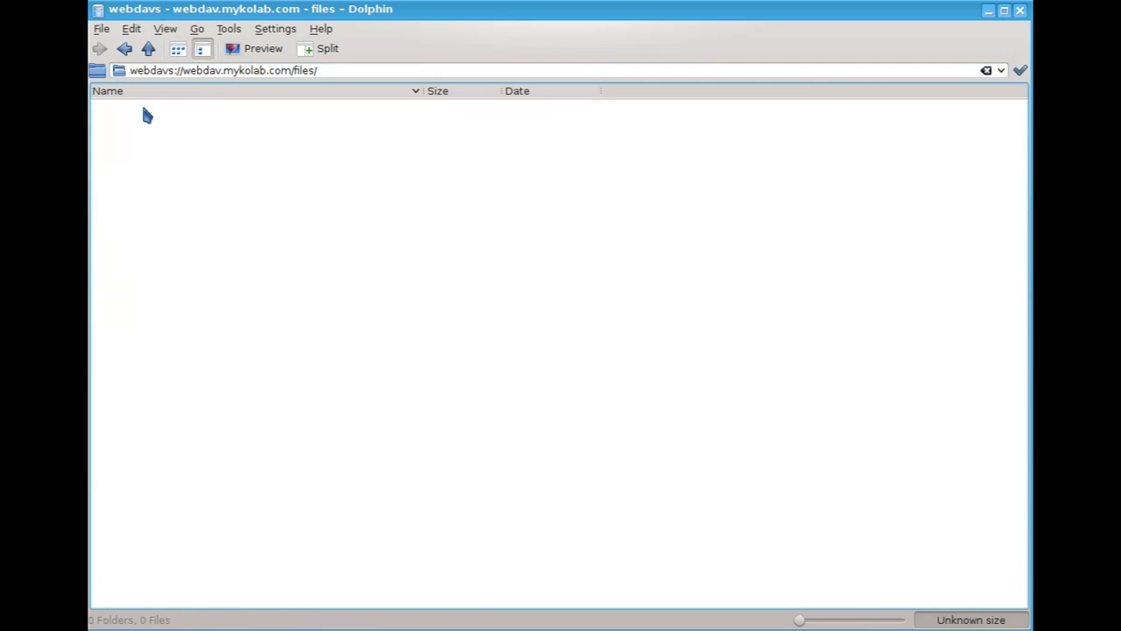
Step: Add a new text file named 'This is a test file' inside the WebDAV Files folder
{"action": "right_click", "coordinate": [131, 107]}
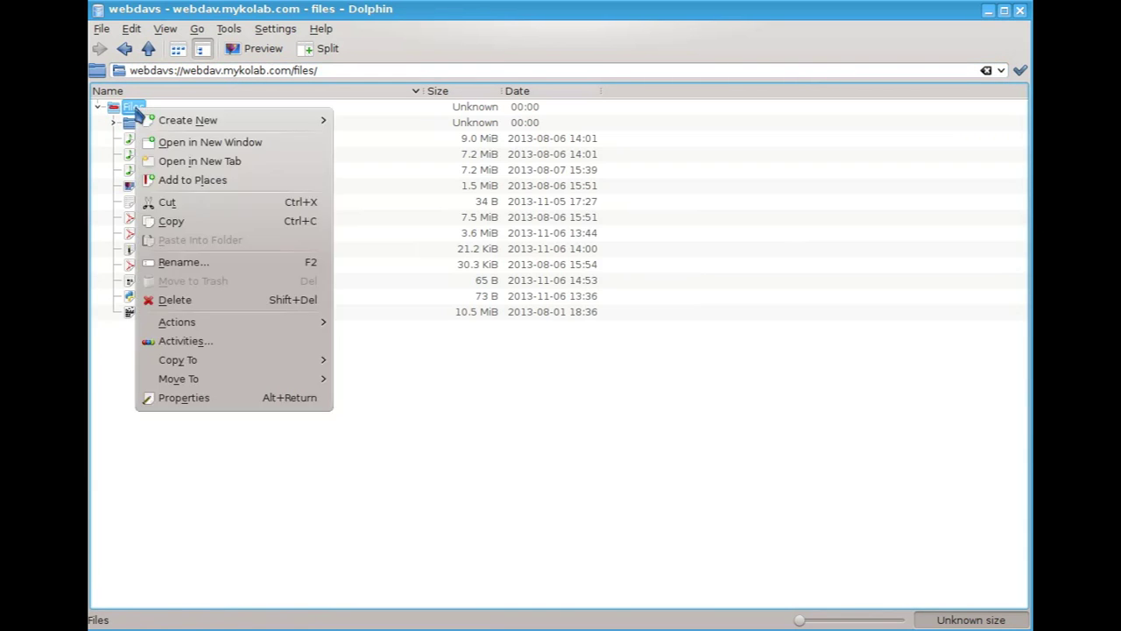
{"action": "mouse_move", "coordinate": [251, 124]}
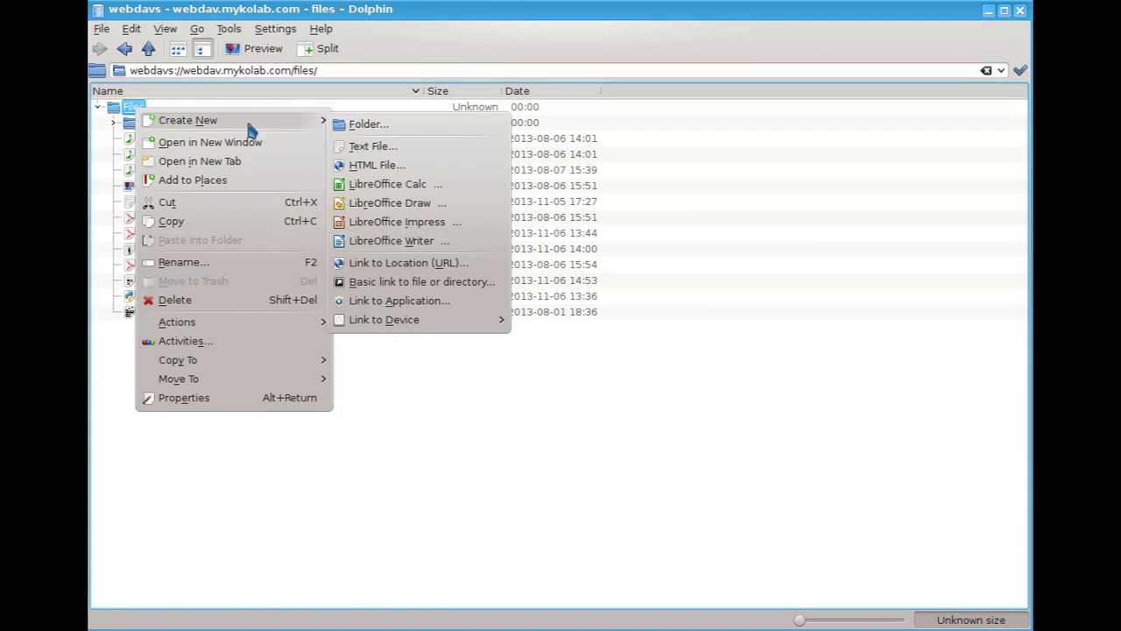
{"action": "left_click", "coordinate": [479, 149]}
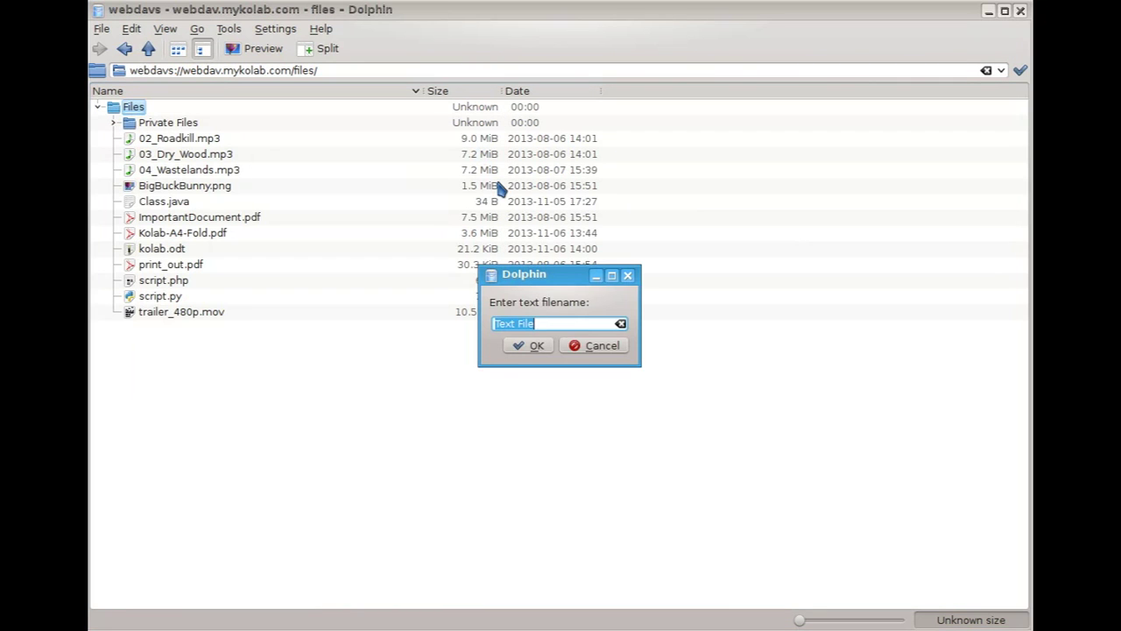
{"action": "type", "text": "This is a test file"}
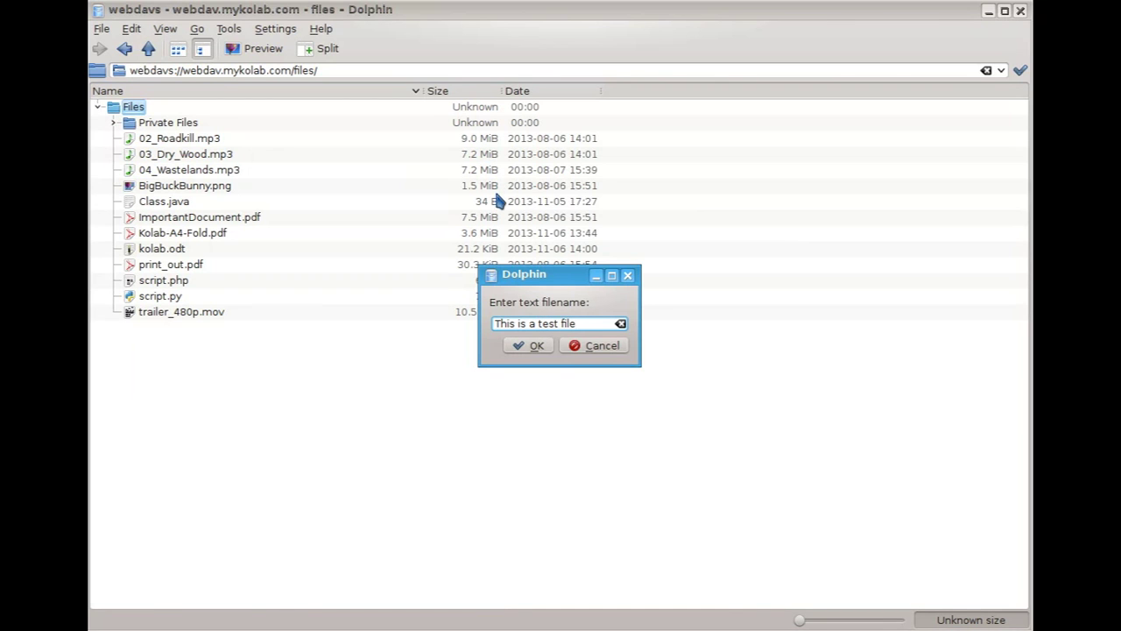
{"action": "left_click", "coordinate": [536, 350]}
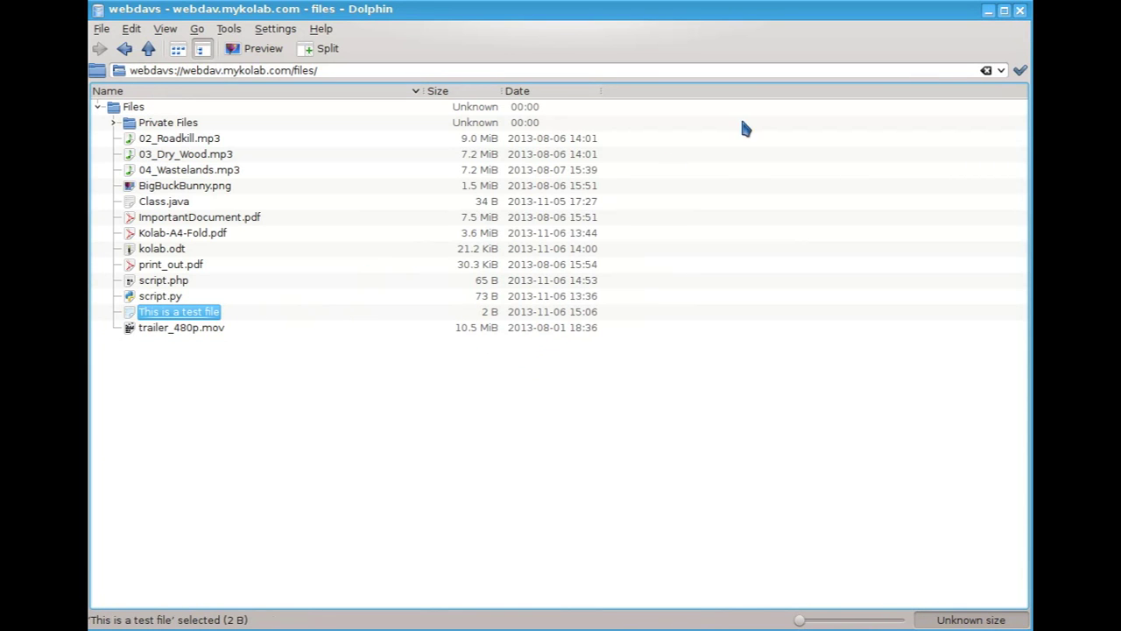
Step: Refresh MyKolab Files to show the 2 B 'This is a test file' (thirteen files), then log out
{"action": "left_click", "coordinate": [990, 13]}
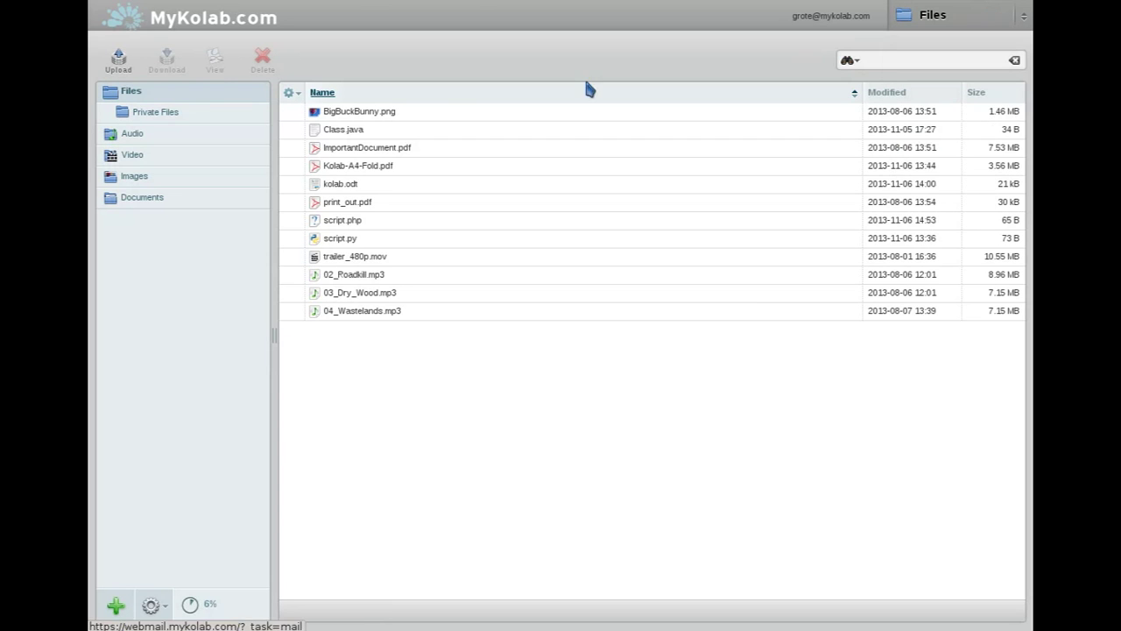
{"action": "left_click", "coordinate": [131, 94]}
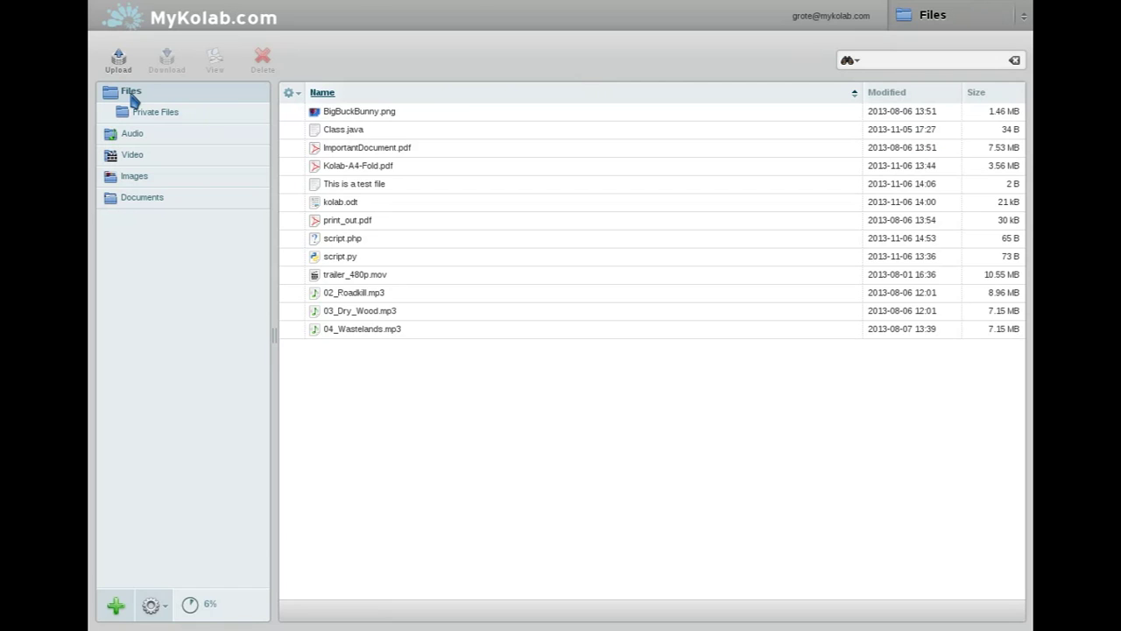
{"action": "left_click", "coordinate": [390, 189]}
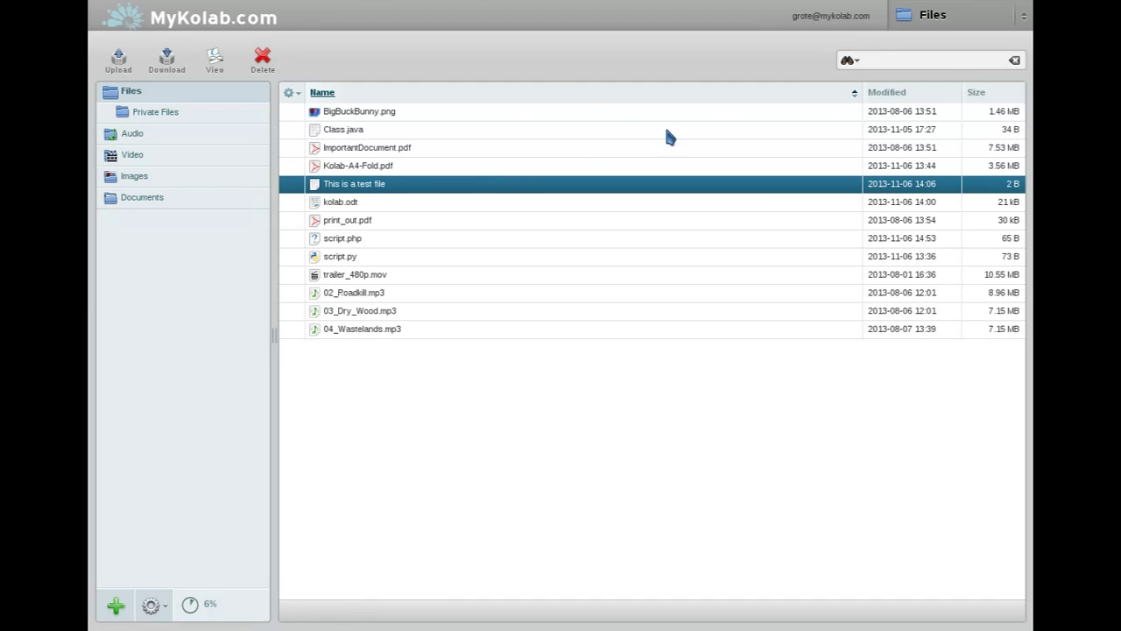
{"action": "left_click", "coordinate": [963, 19]}
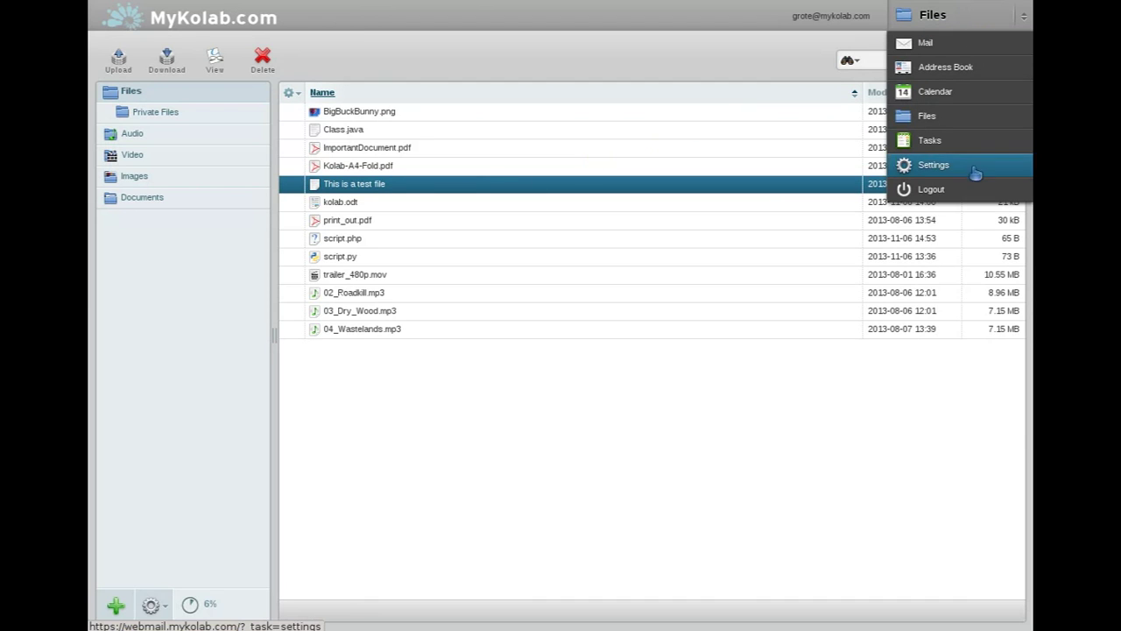
{"action": "left_click", "coordinate": [971, 196]}
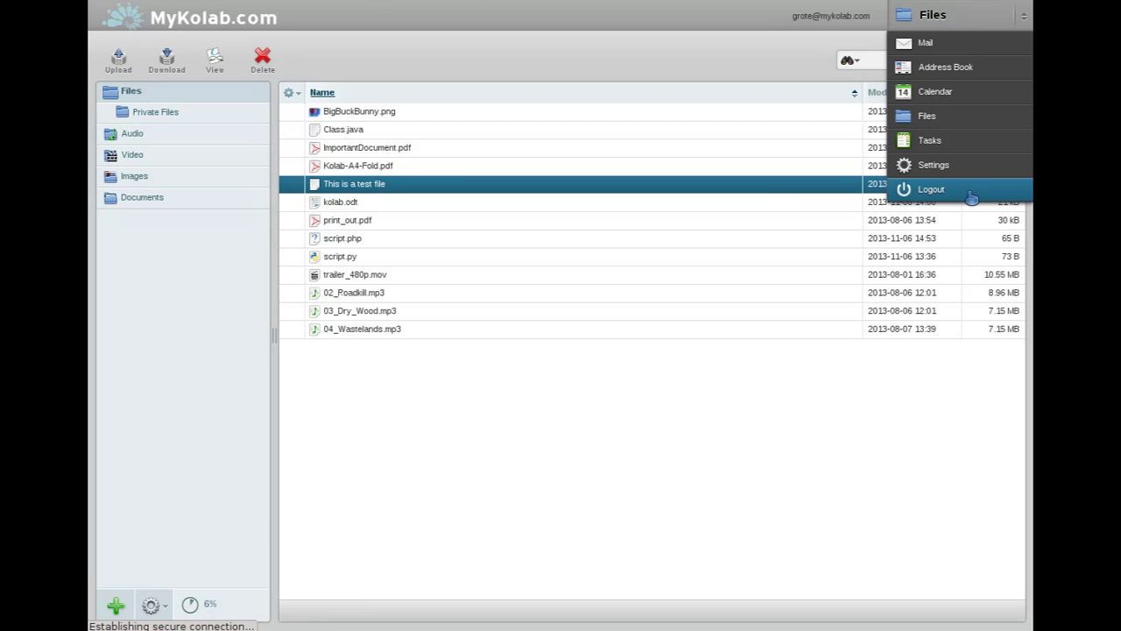